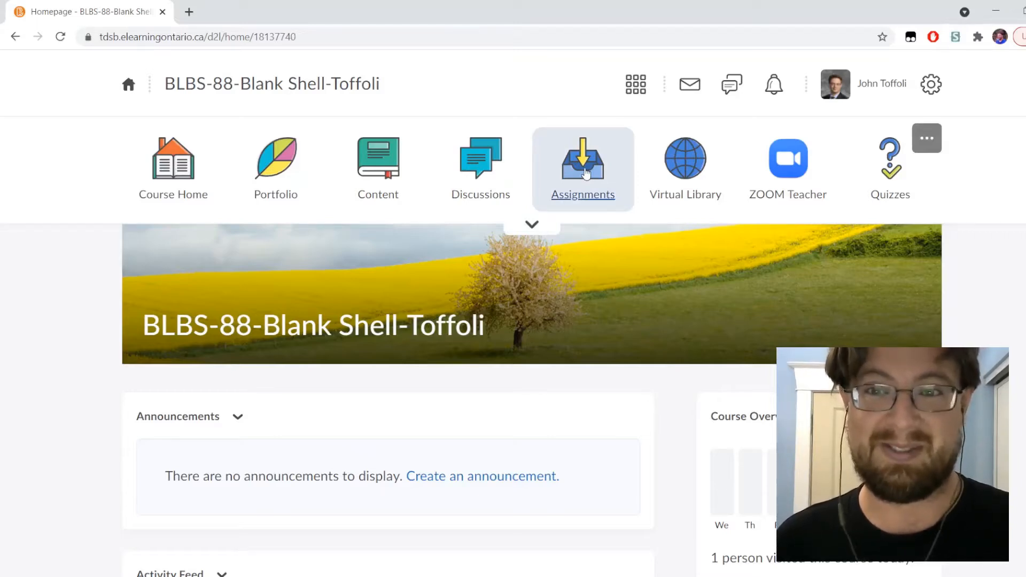
Step: Create a new assignment in the course and name it "1.1 - Introduction"
click(586, 174)
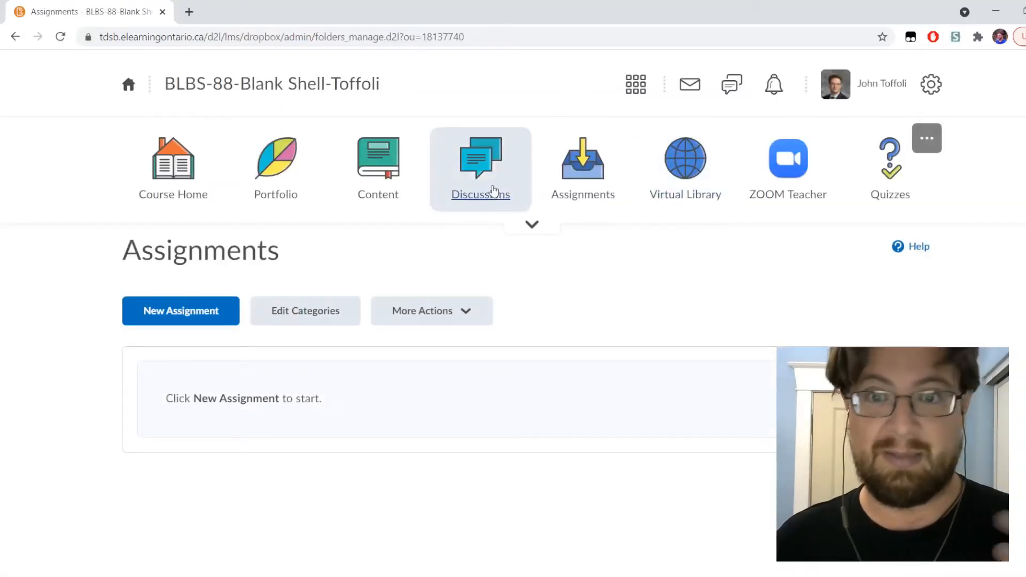
click(183, 315)
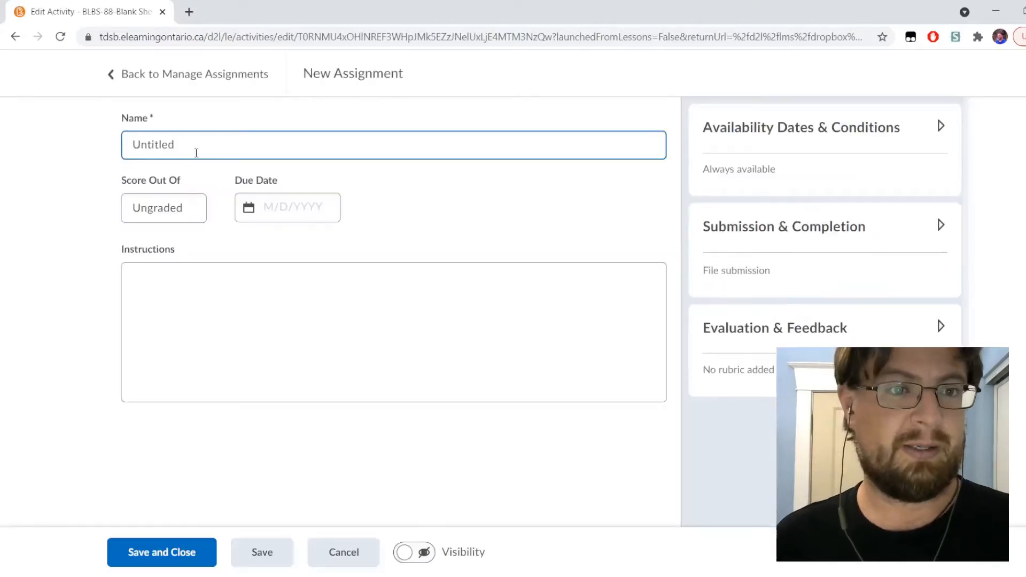
double_click(195, 146)
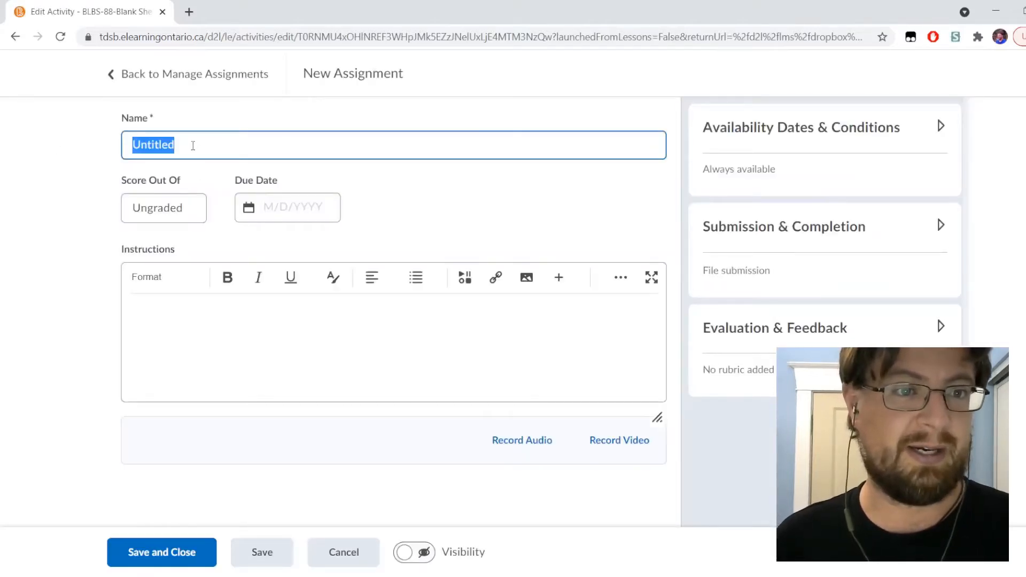
text(1.1)
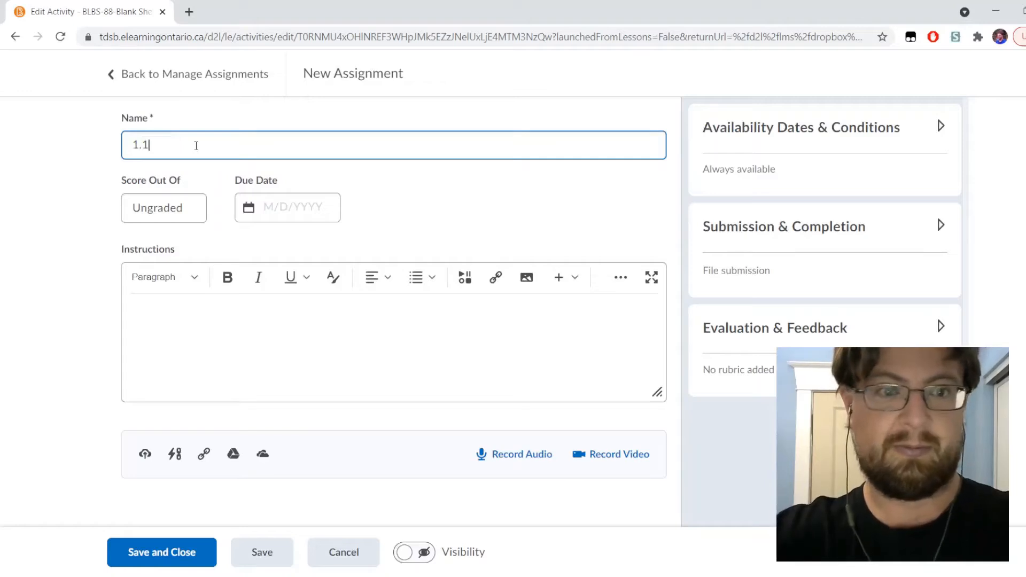
text( - I)
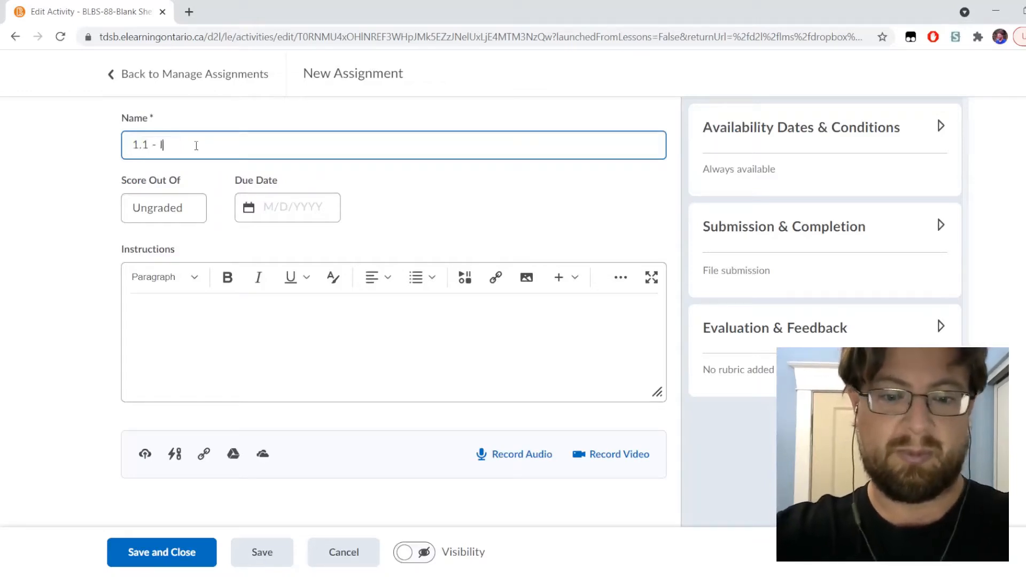
text(ntroductio)
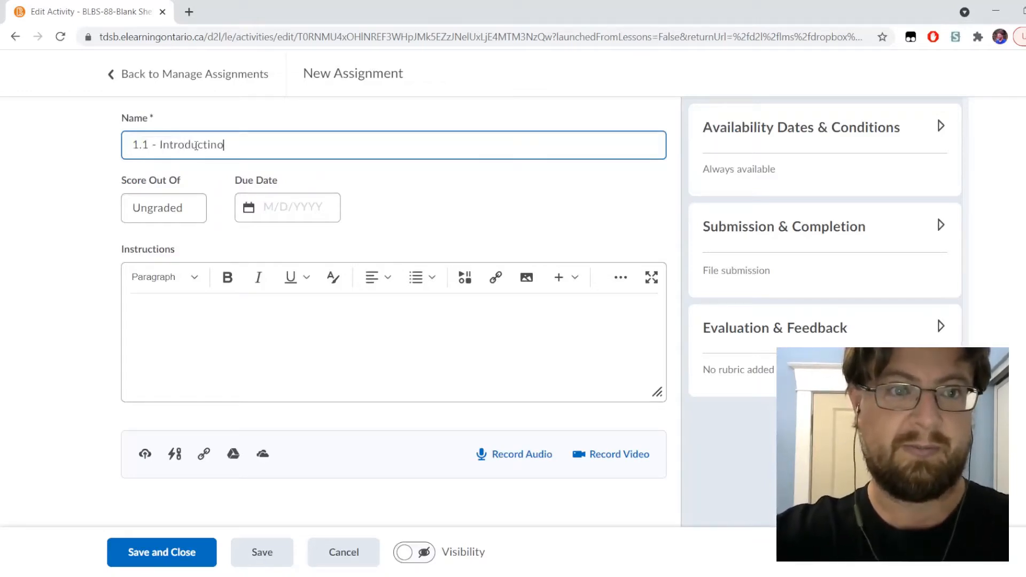
key(BackSpace)
text(on)
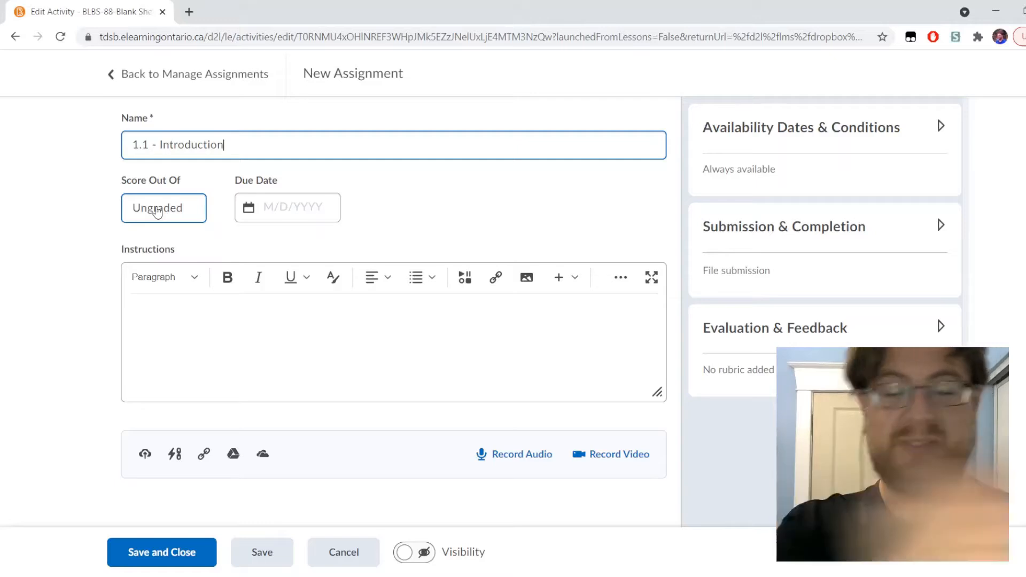
Step: Score the assignment out of 40 points, link it to a new grade item in the OutOf category, and save it
click(157, 210)
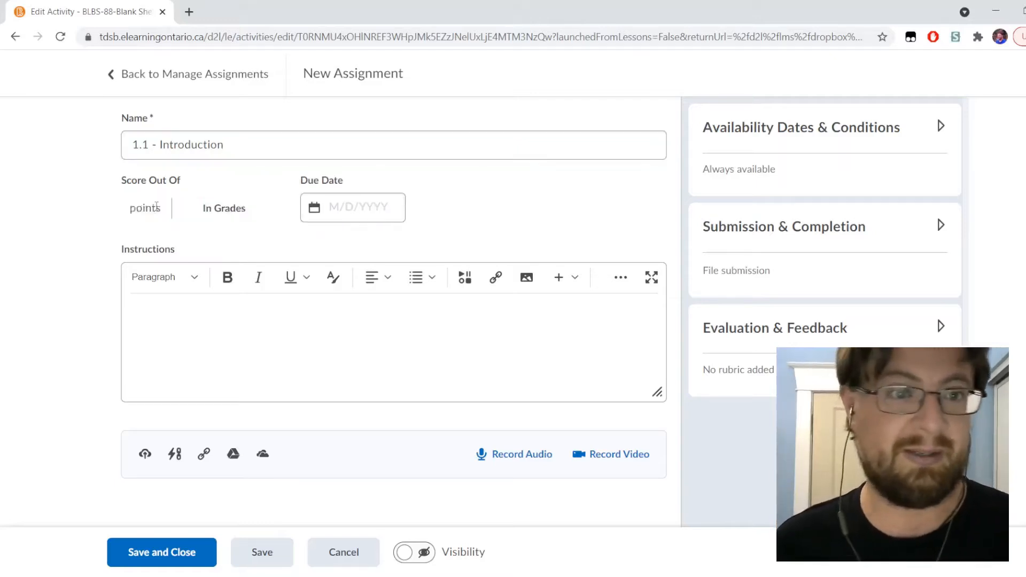
text(40)
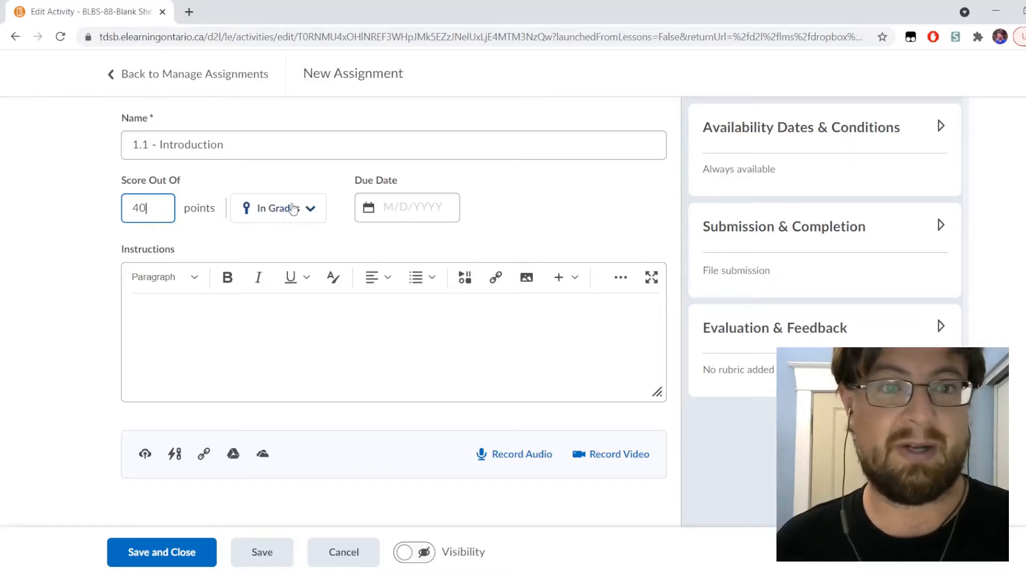
click(310, 210)
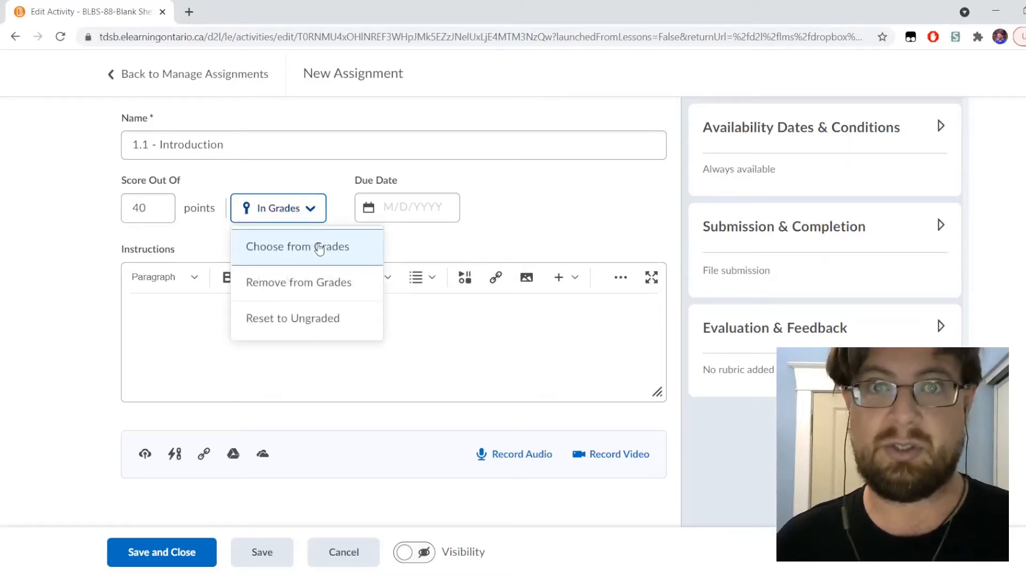
click(319, 248)
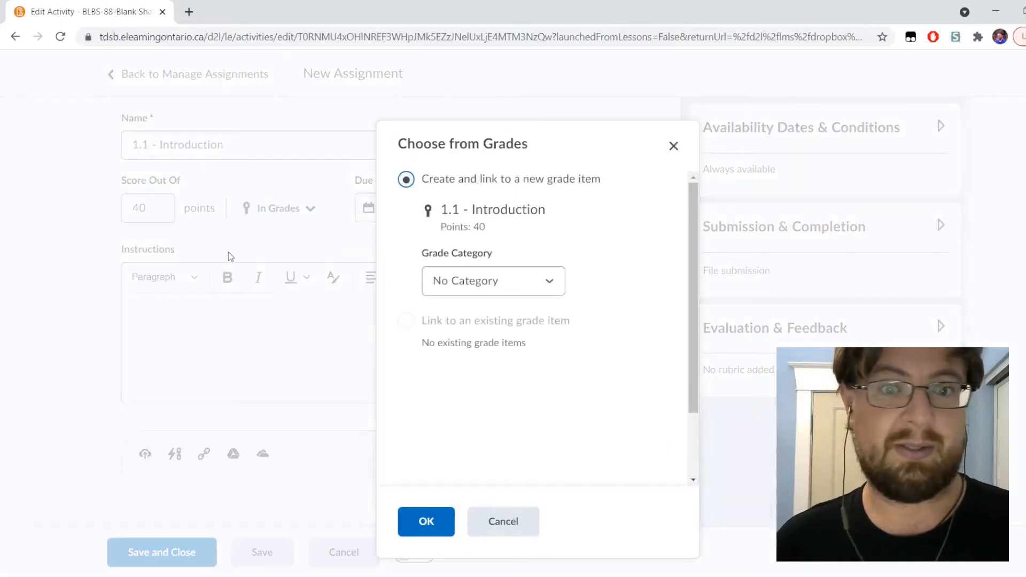
click(515, 289)
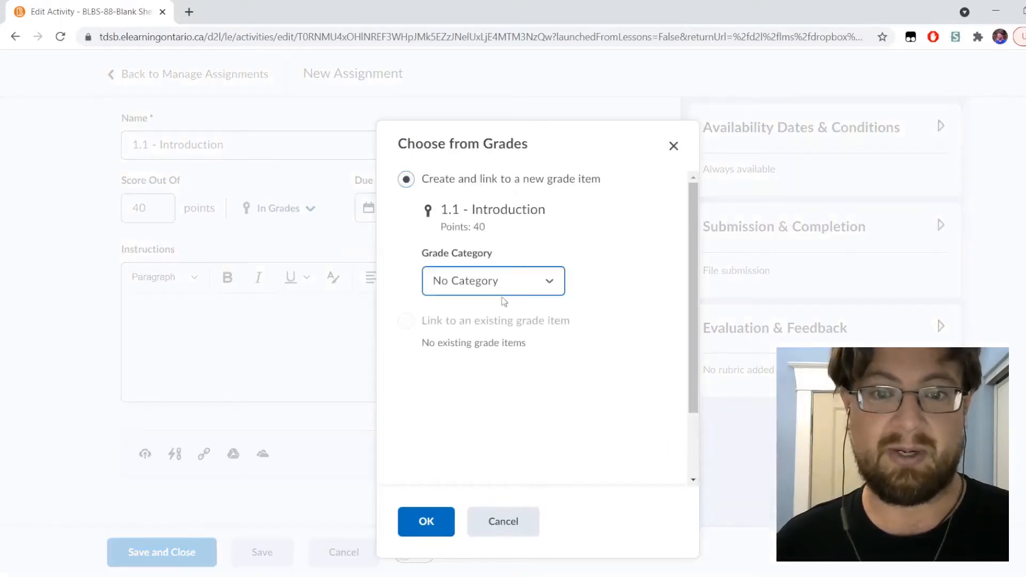
click(464, 401)
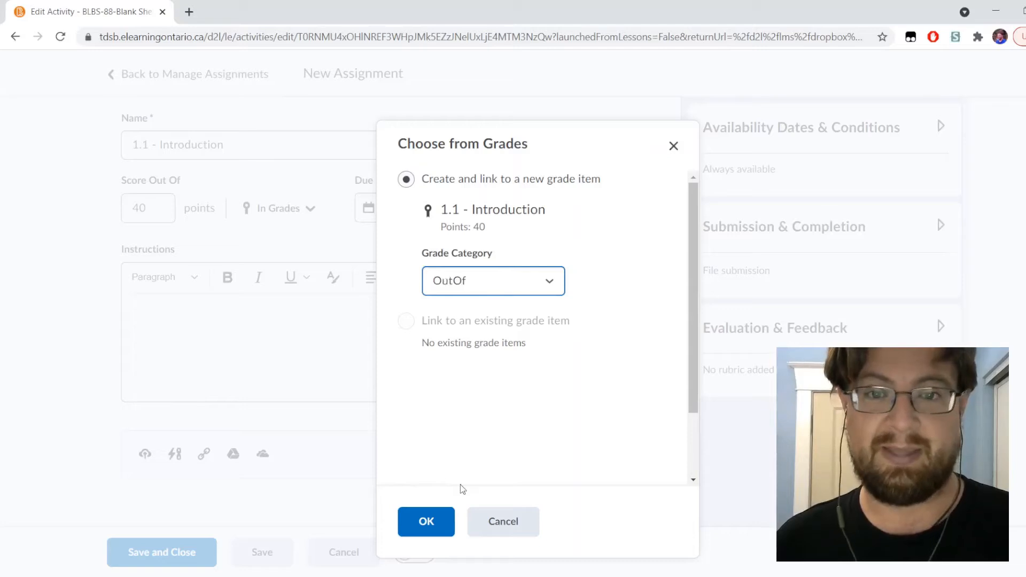
click(425, 527)
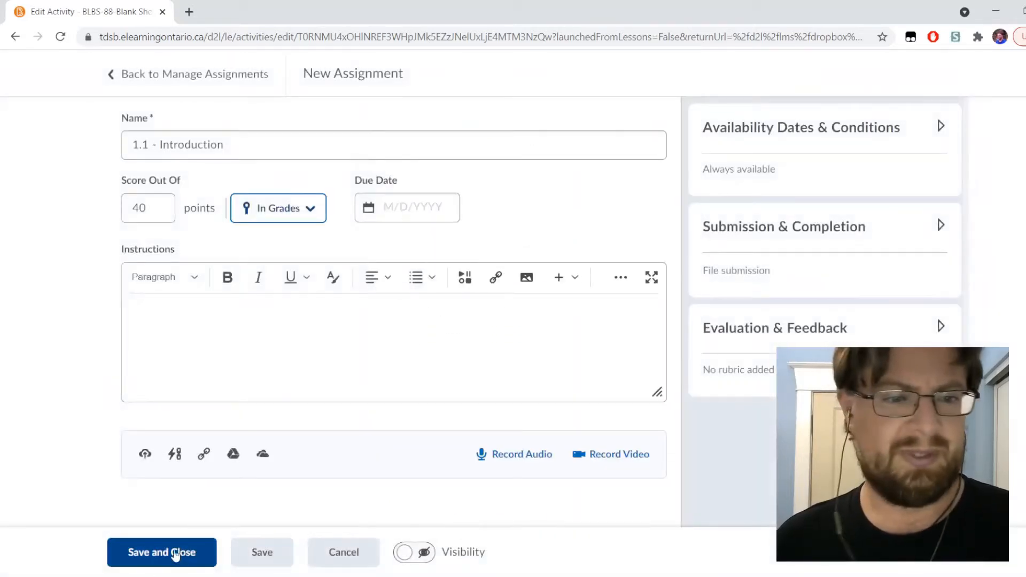
click(69, 499)
click(137, 550)
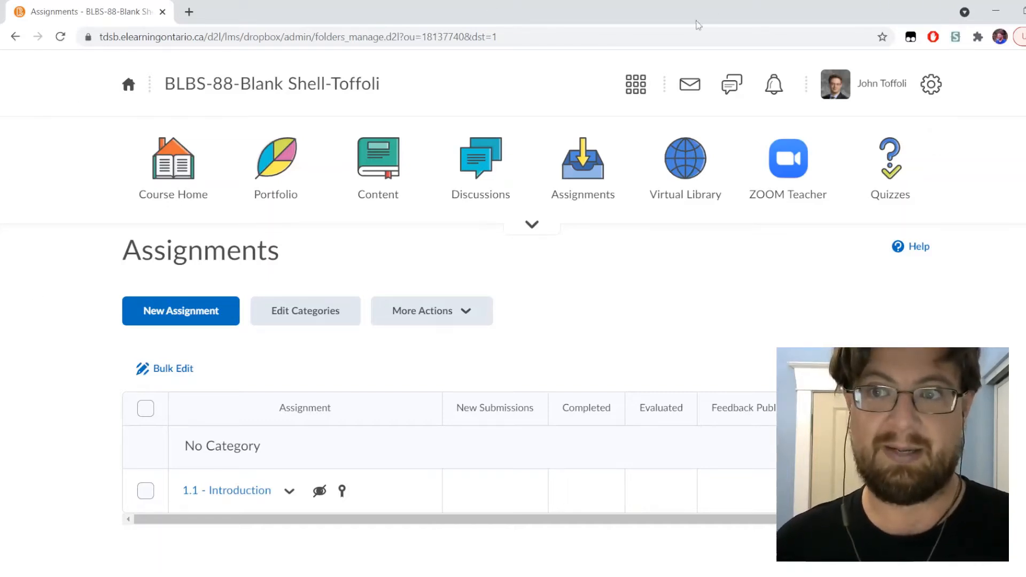
Step: Go to the course's Manage Grades list and review the grade categories and the item under OutOf
click(530, 229)
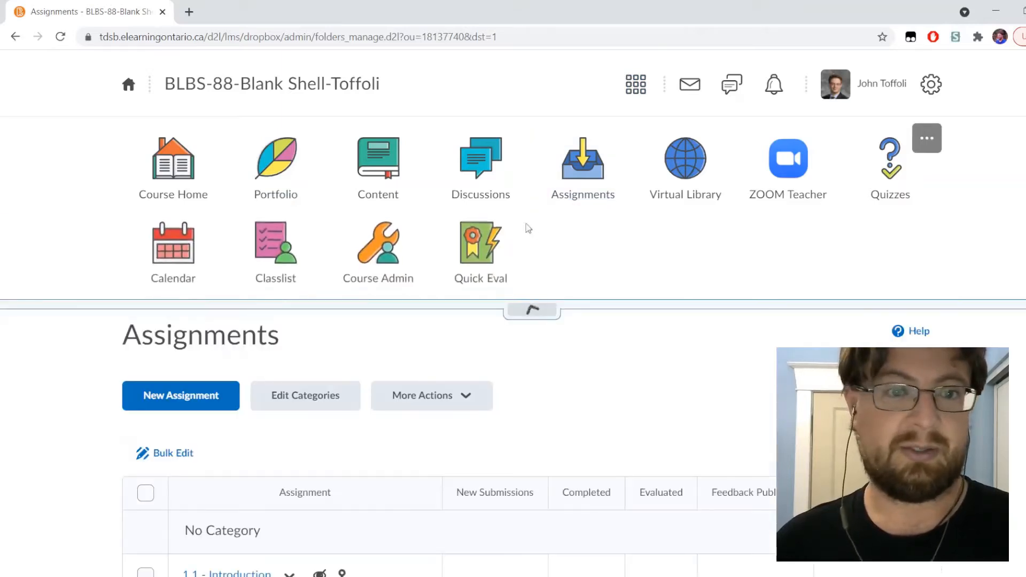
click(378, 246)
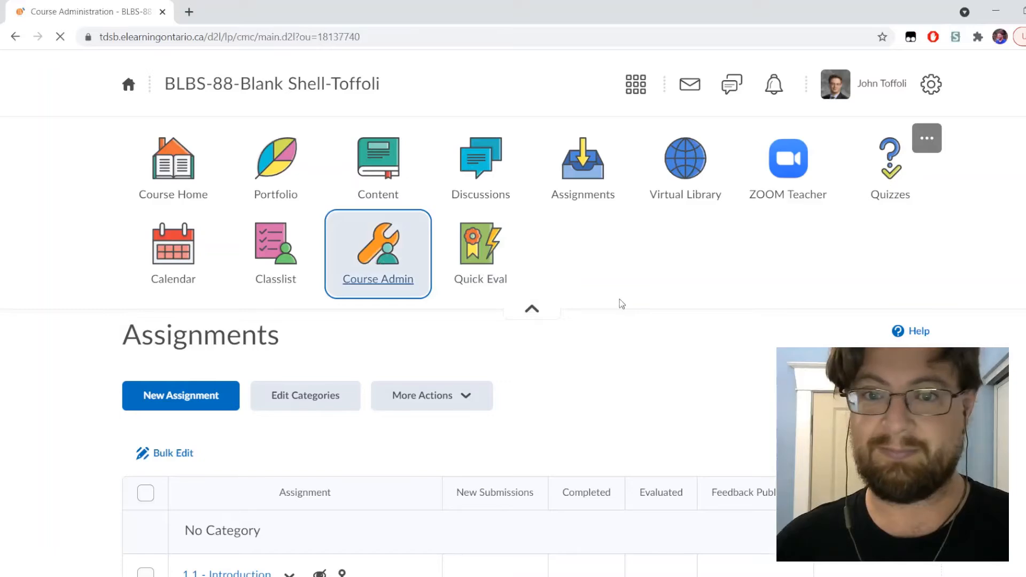
scroll(599, 400, down, 8)
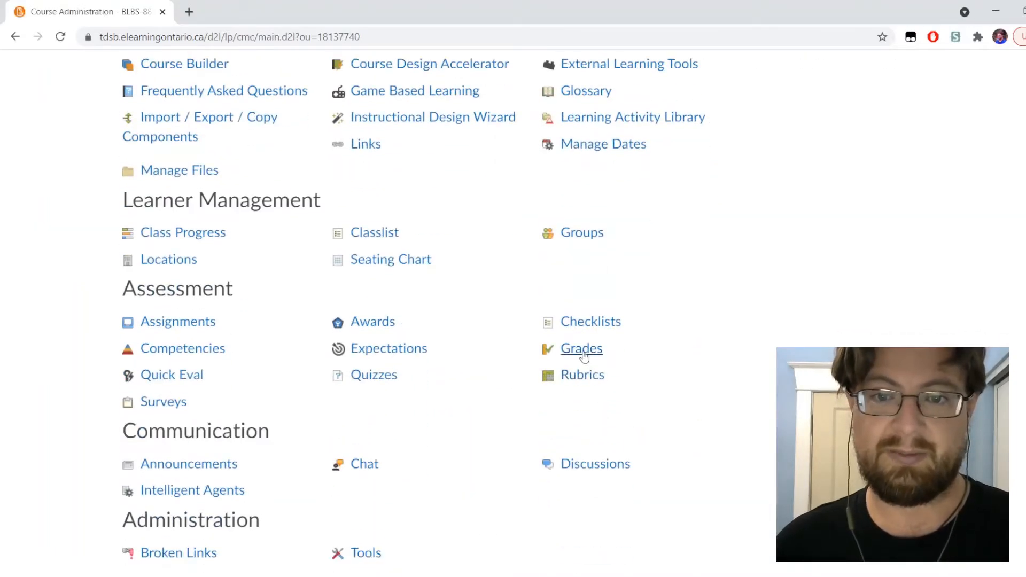
click(584, 355)
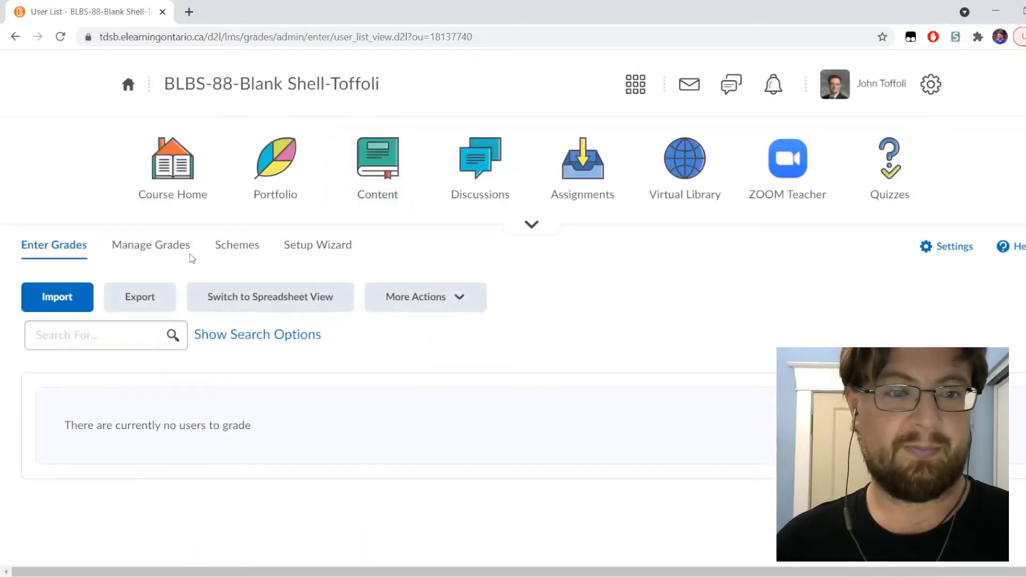
click(165, 253)
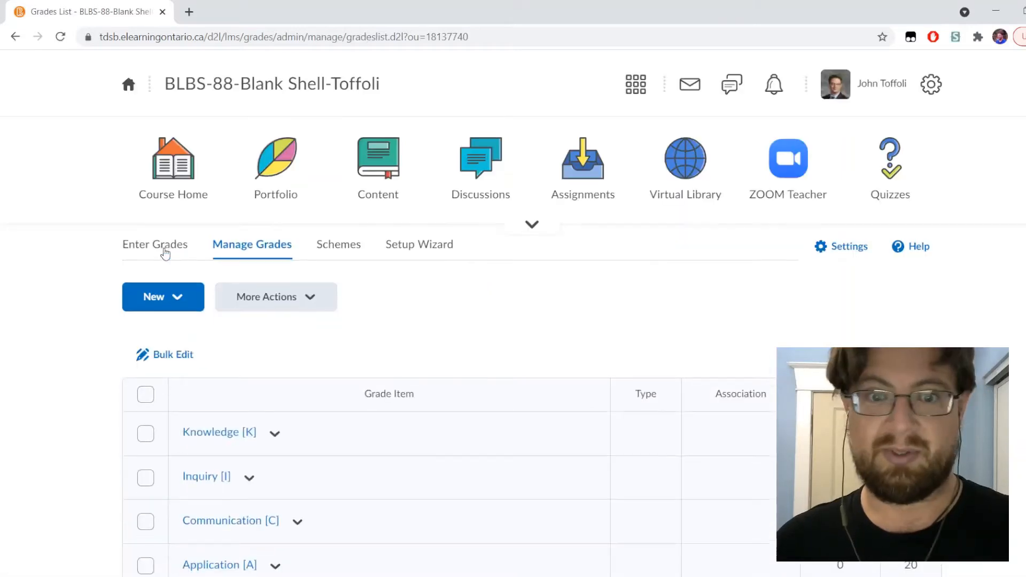
scroll(415, 295, down, 5)
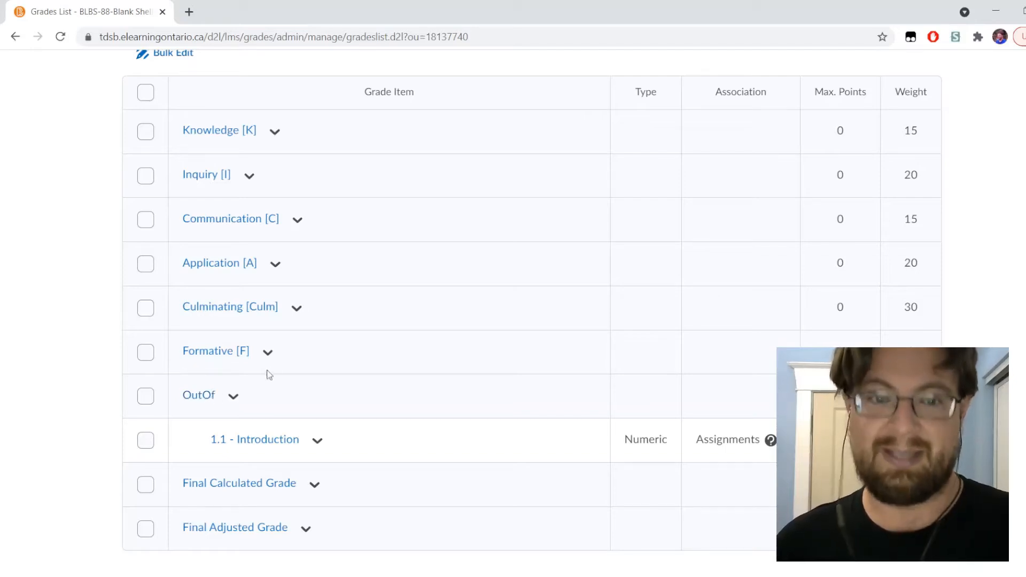
scroll(274, 366, up, 3)
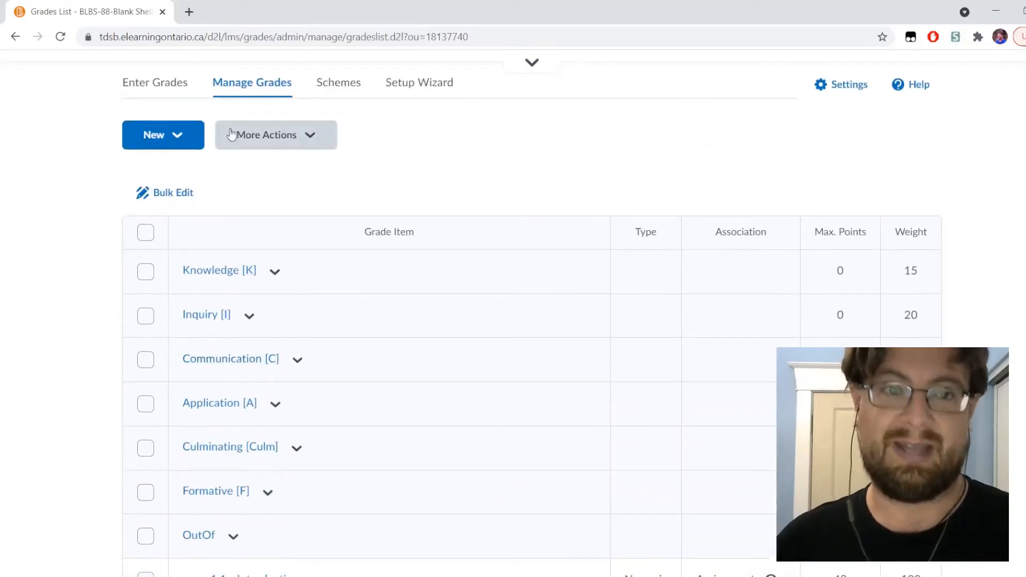
Step: Start a new numeric grade item and name it "1.1 - Introduction [K]"
click(179, 145)
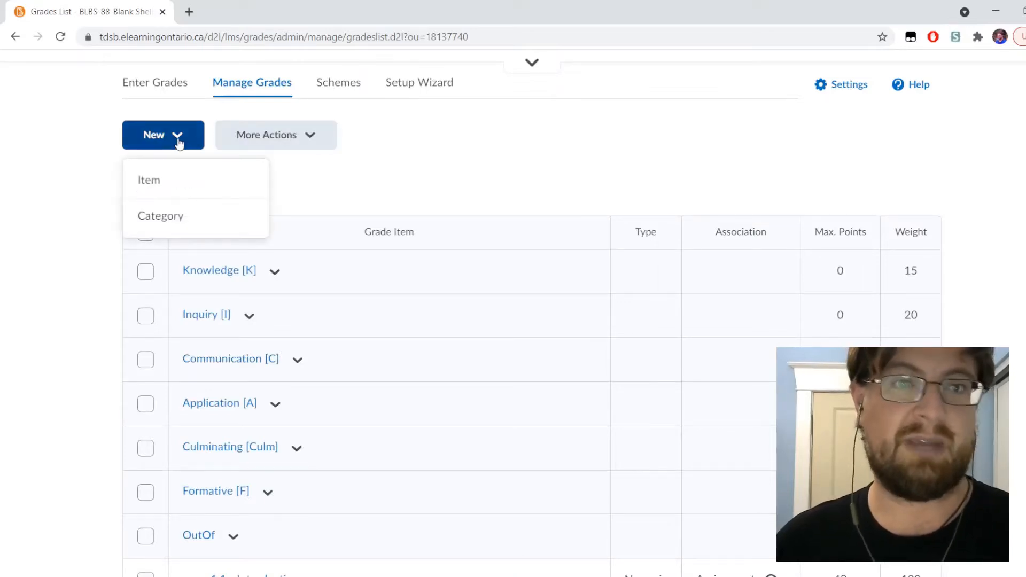
click(178, 180)
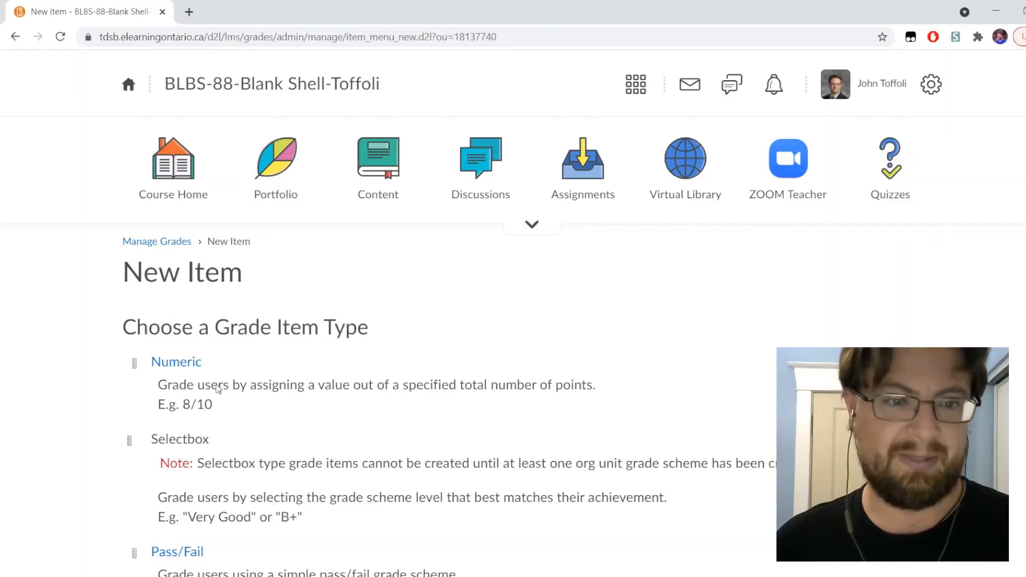
click(185, 364)
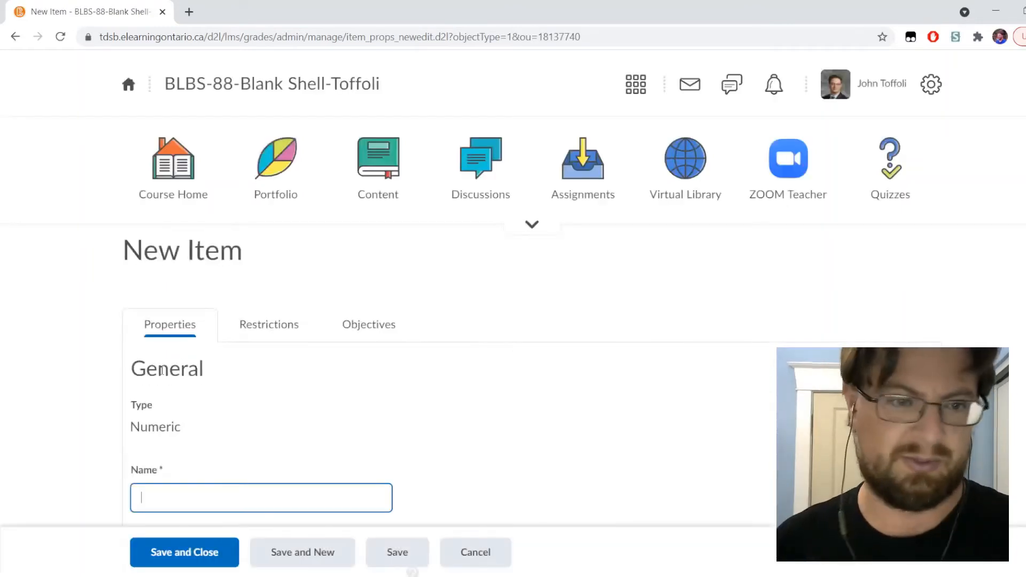
scroll(274, 322, down, 3)
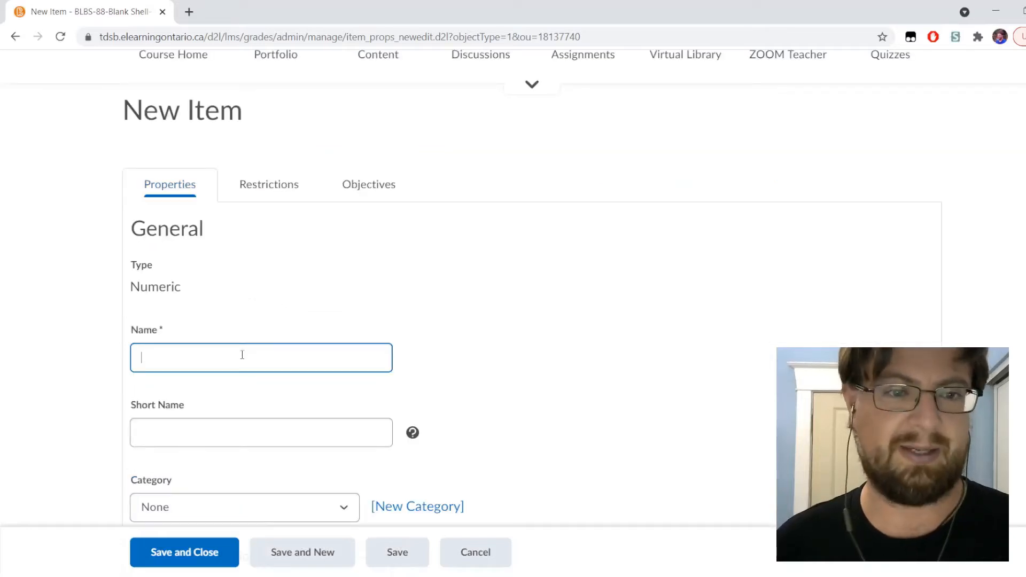
text(1.)
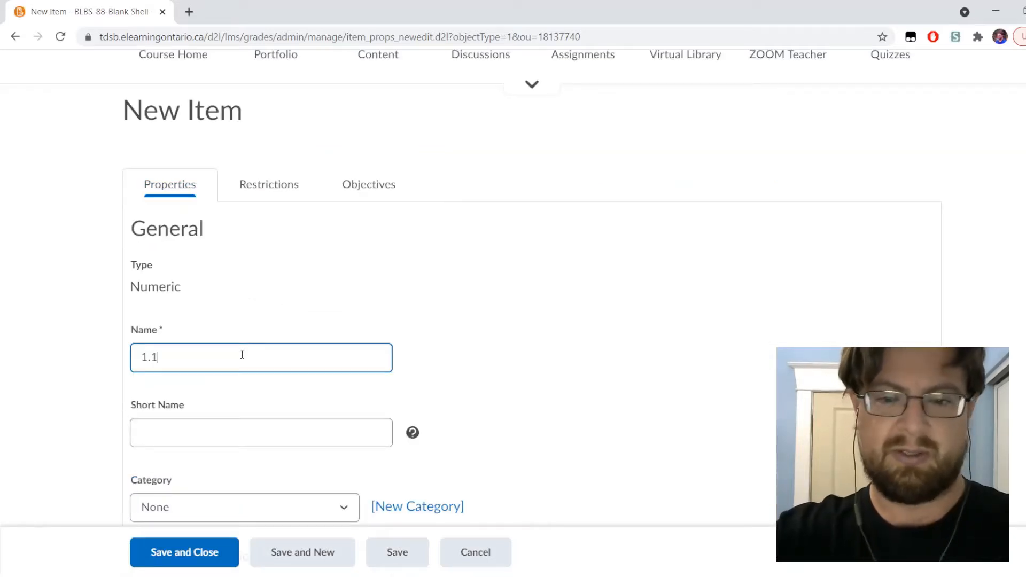
text(1 - )
text(Intr)
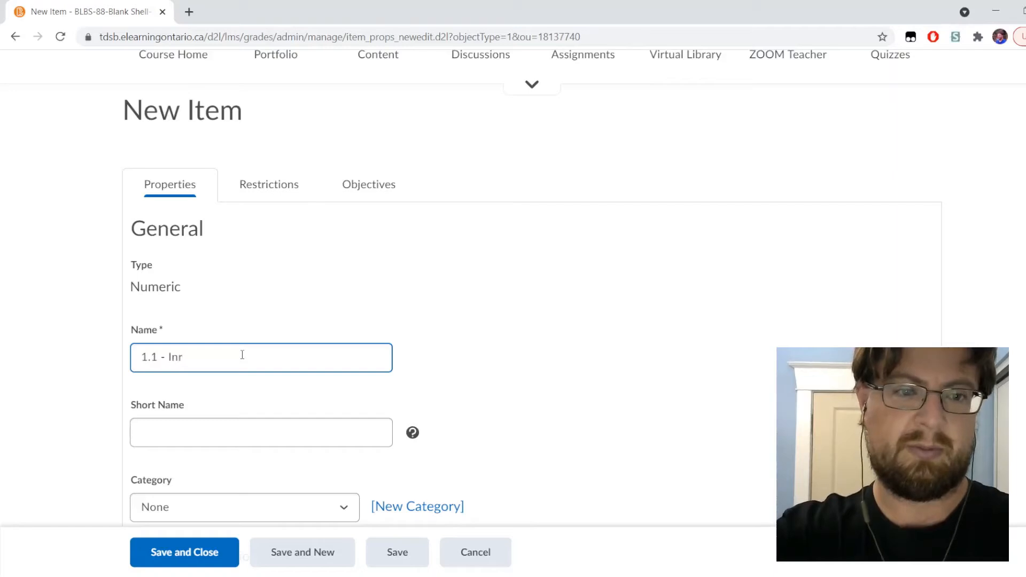
text(oduction)
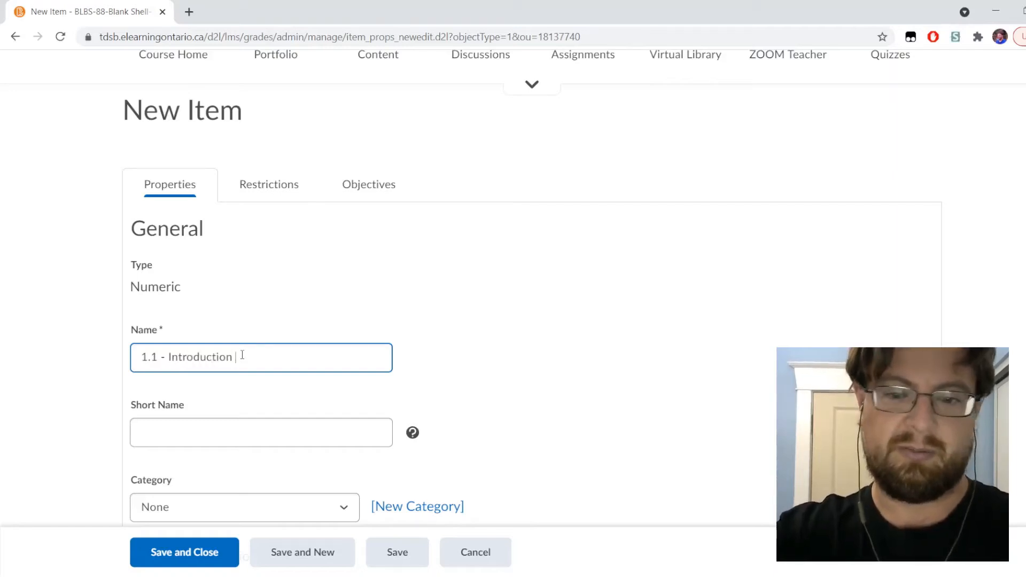
text( [K)
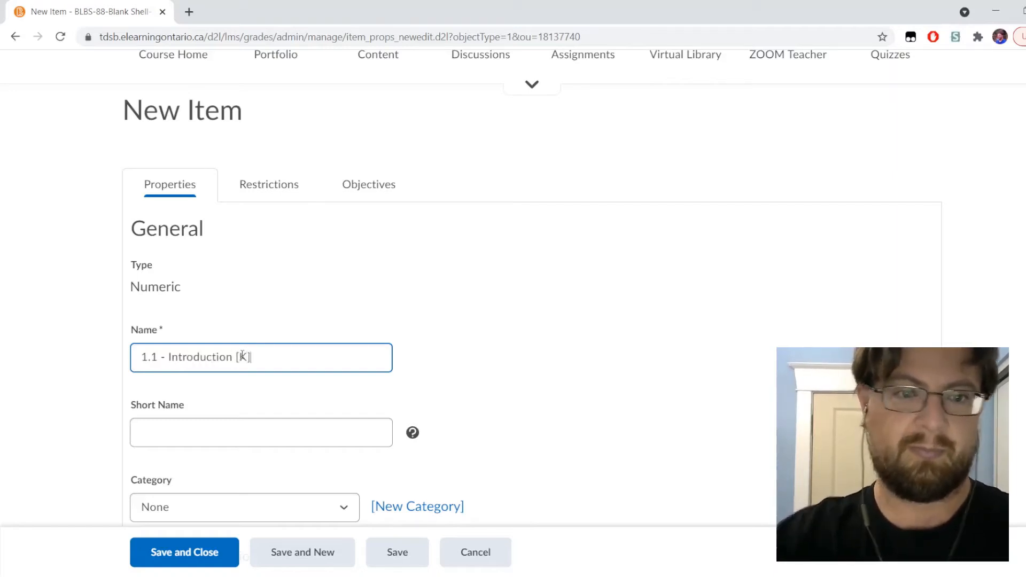
Step: Copy the grade item's name into its short name and shorten it to "1.1 [K]"
drag(264, 361, 4, 374)
key(ctrl+c)
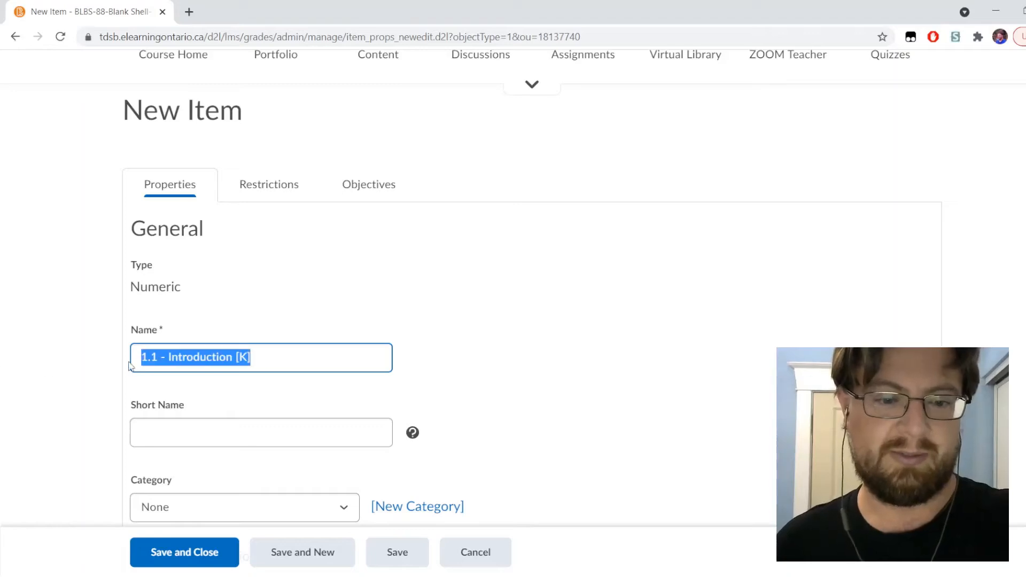
click(166, 431)
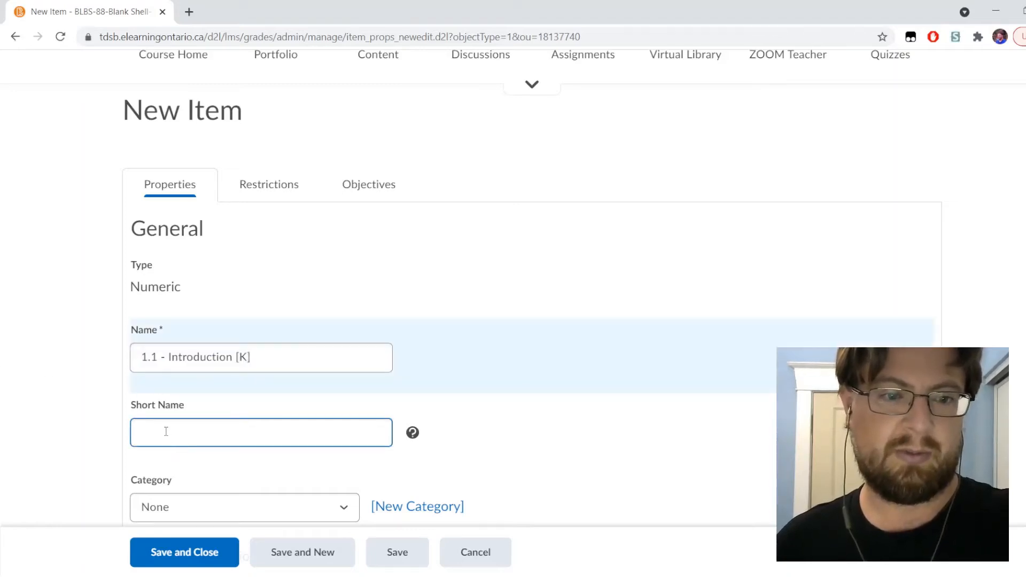
key(ctrl+v)
drag(157, 432, 230, 423)
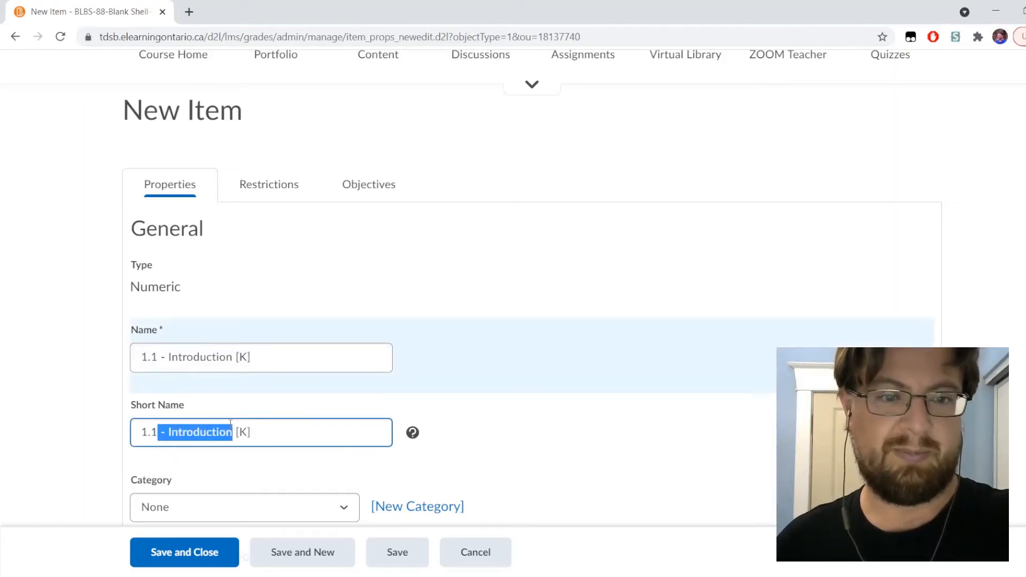
key(BackSpace)
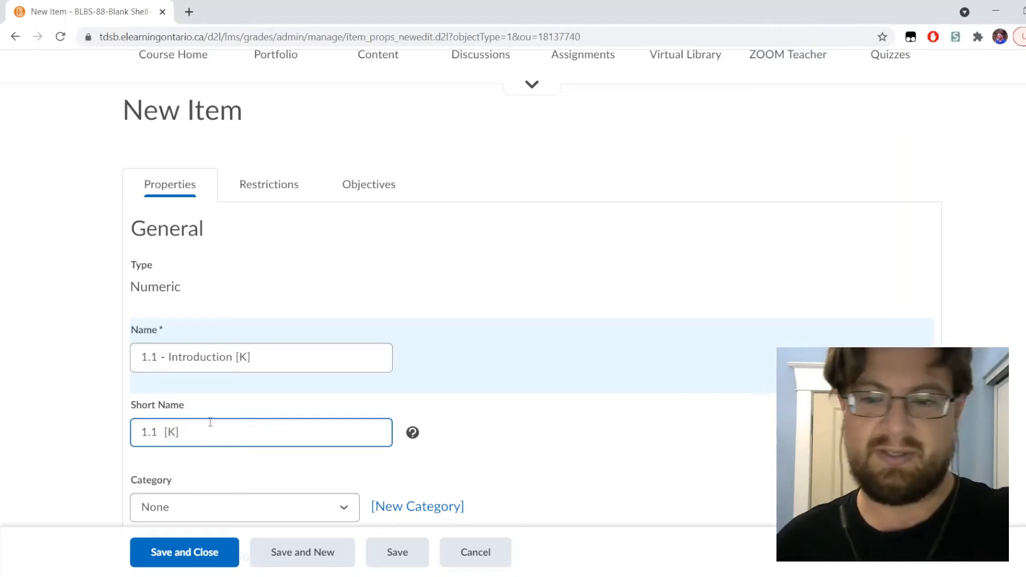
key(Delete)
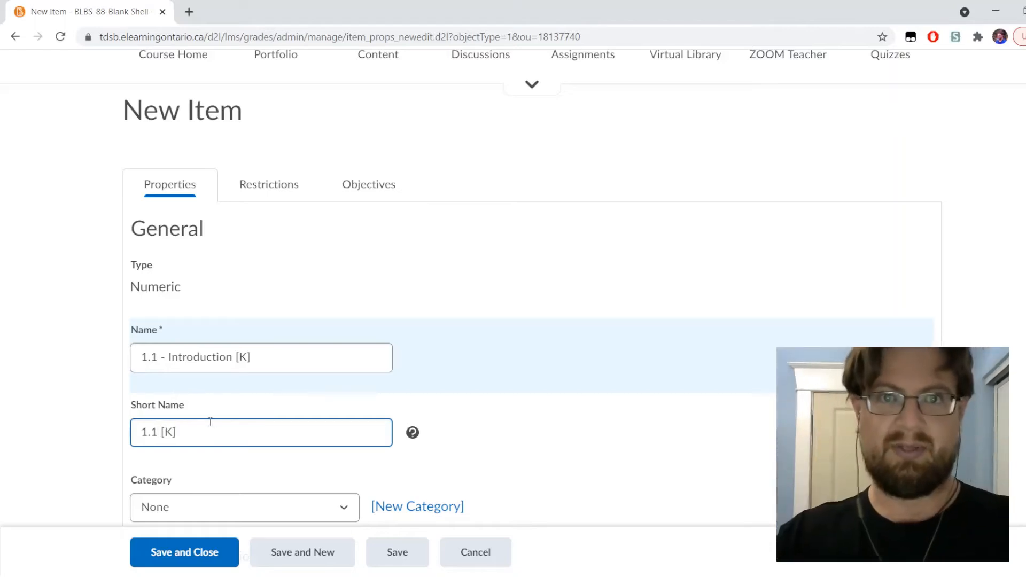
Step: Assign the new "1.1 - Introduction [K]" grade item to the Knowledge category
scroll(80, 352, down, 1)
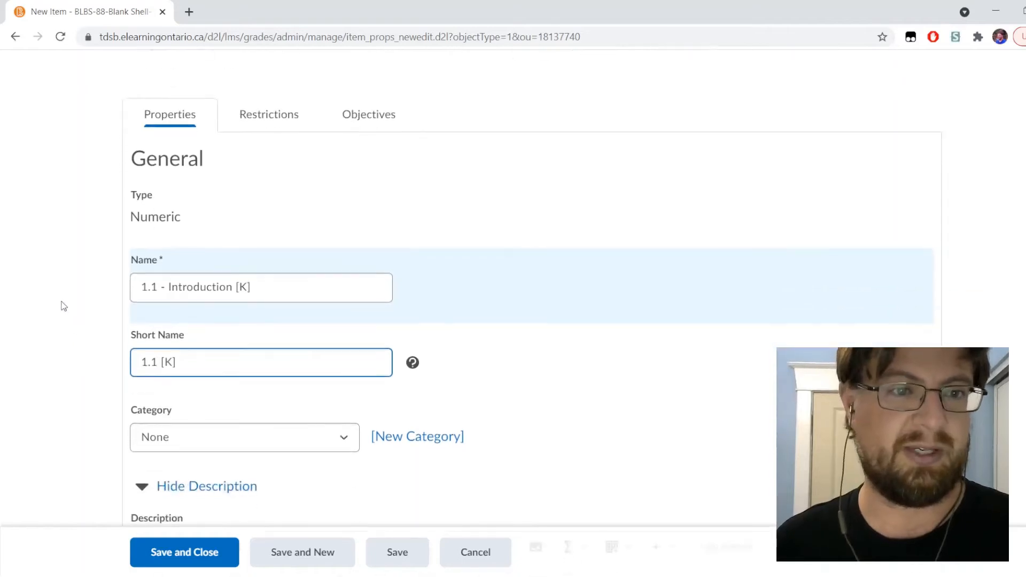
scroll(62, 297, down, 2)
click(165, 298)
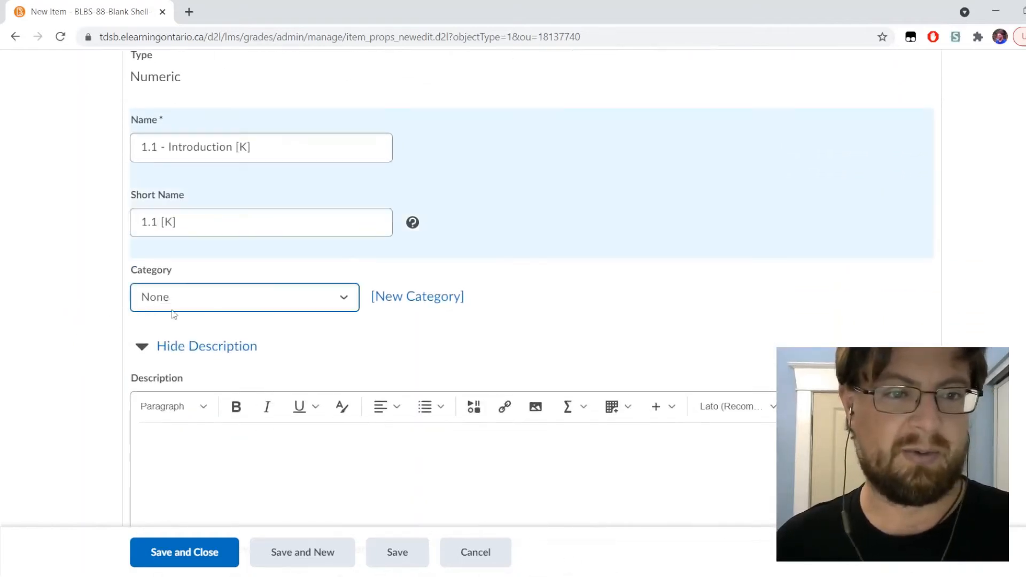
key(Down)
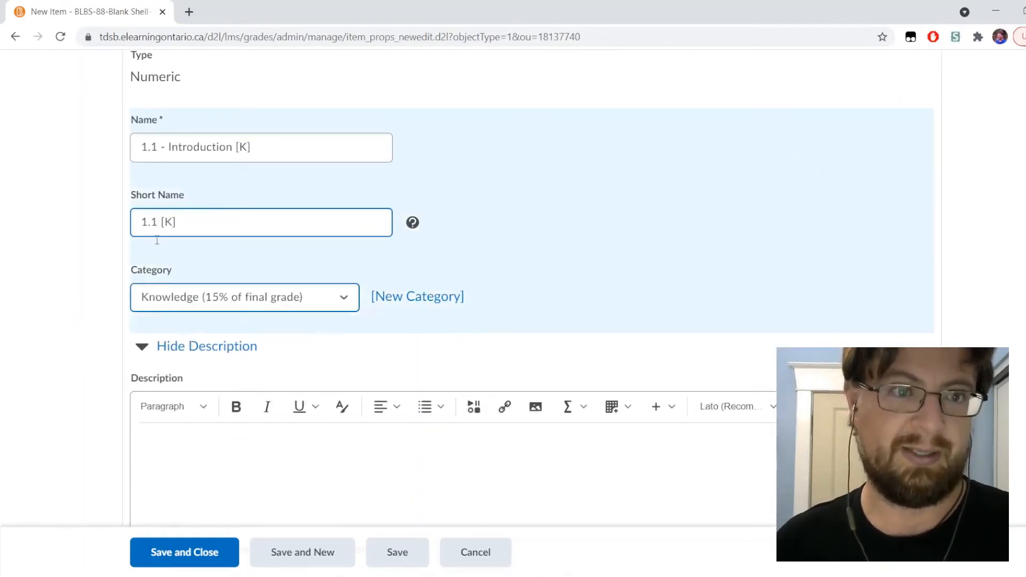
Step: Score the Knowledge grade item out of 10 points with the default grading and display options, and save it to continue with another new item
scroll(75, 312, down, 5)
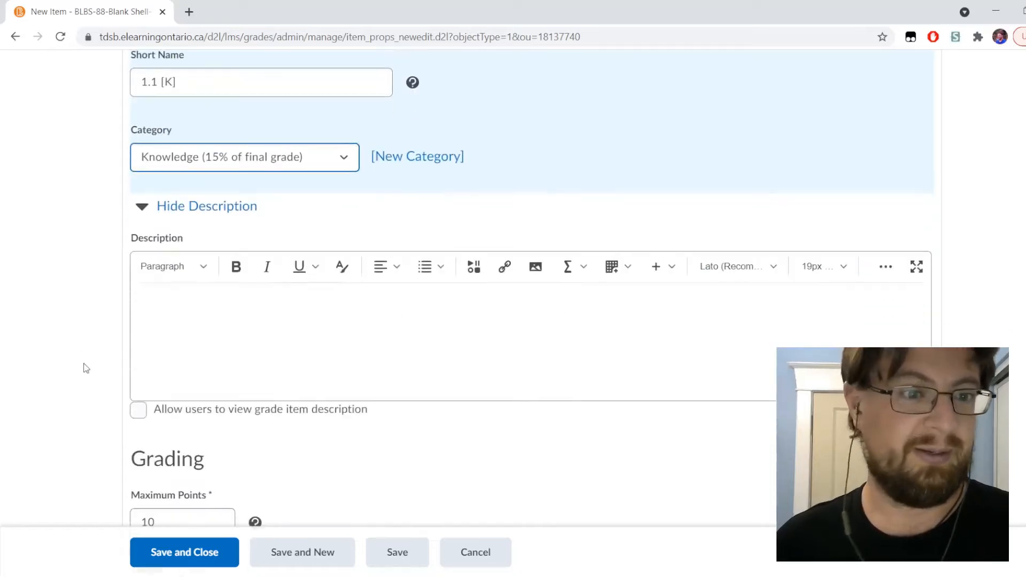
click(159, 380)
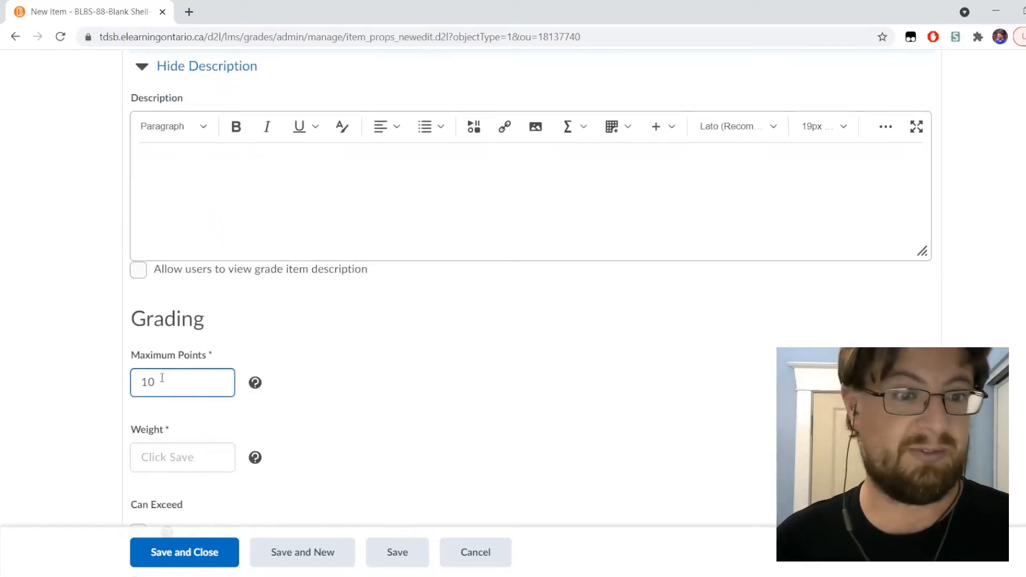
scroll(162, 378, down, 3)
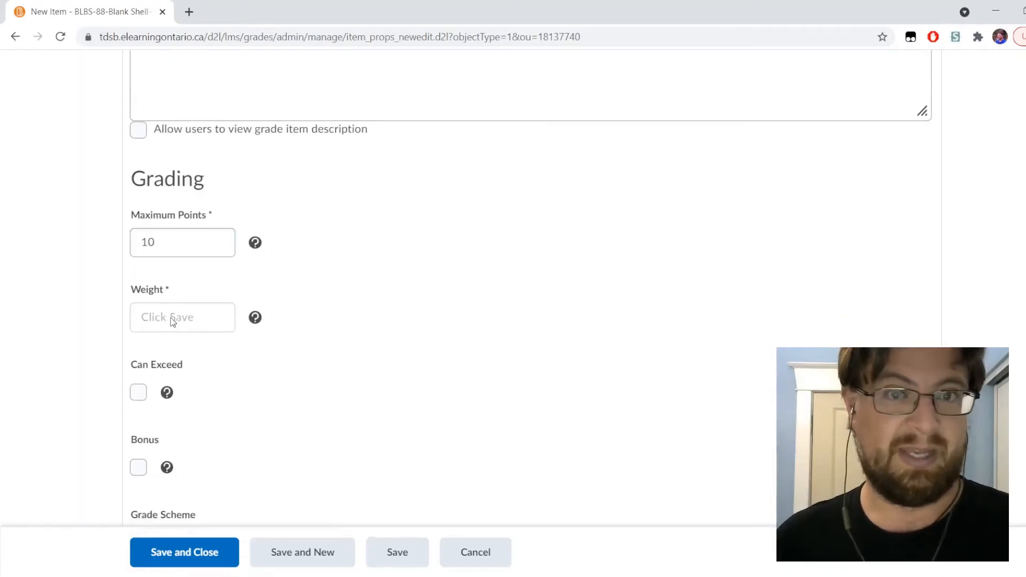
scroll(174, 316, down, 1)
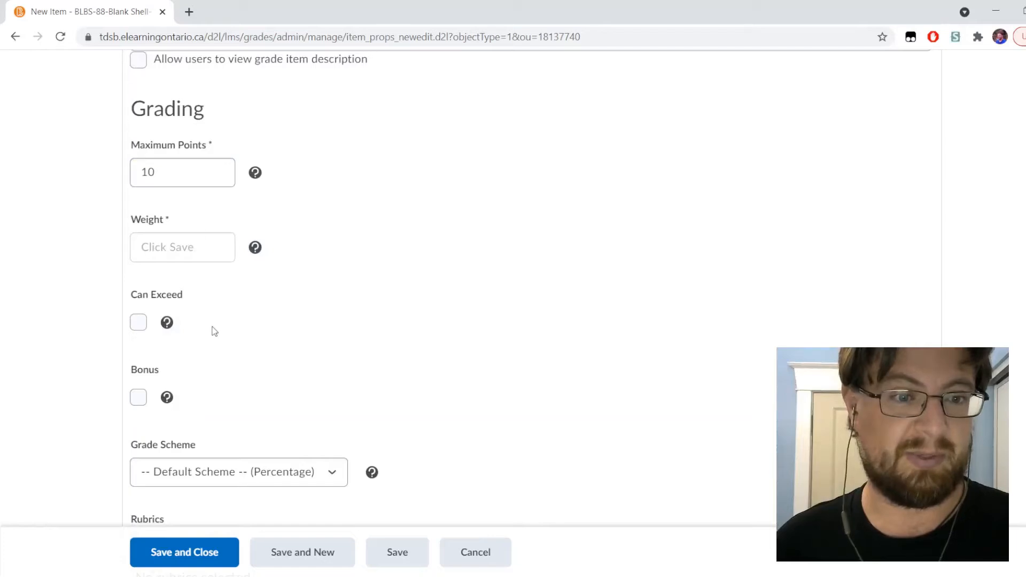
scroll(208, 342, down, 5)
scroll(192, 351, down, 2)
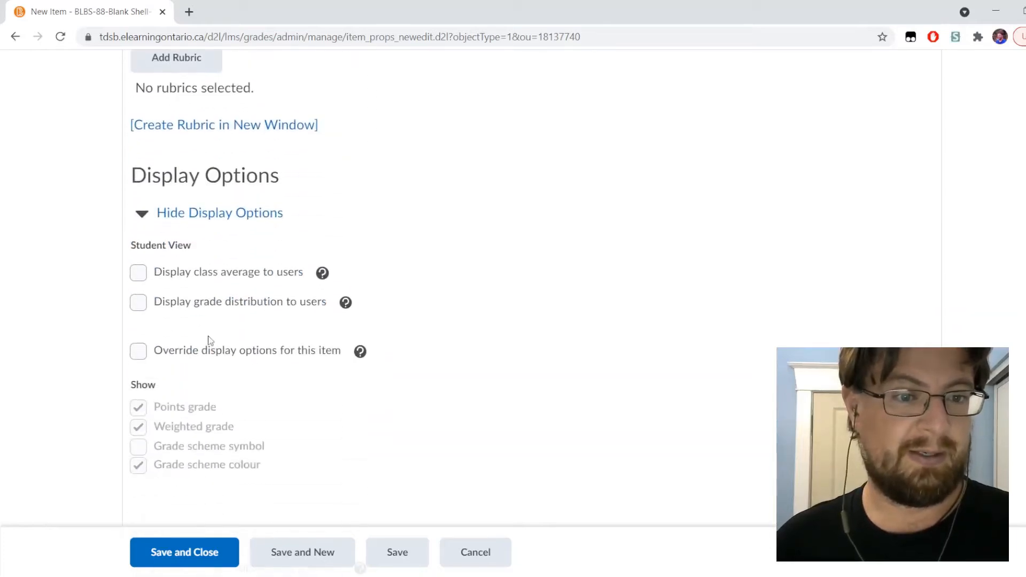
click(291, 556)
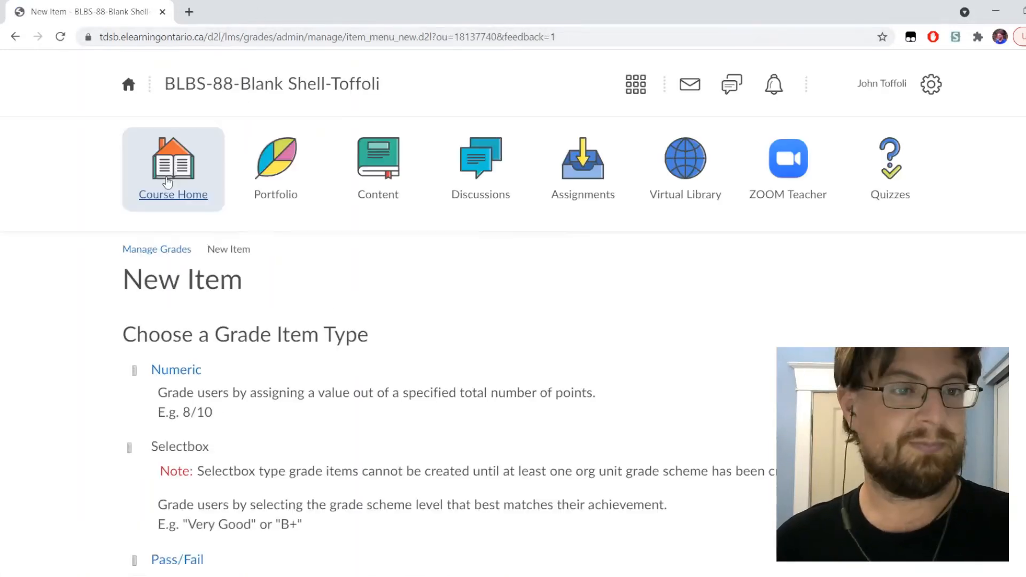
Step: Start a numeric grade item named "1.1 - Introduction [I]" with the short name "1.1 [I]"
click(172, 368)
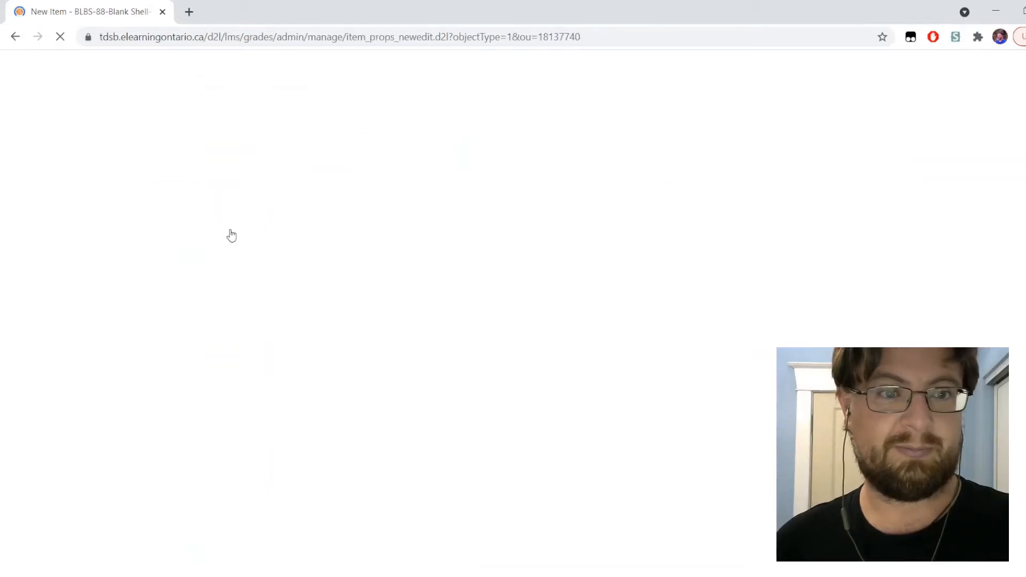
scroll(215, 362, down, 3)
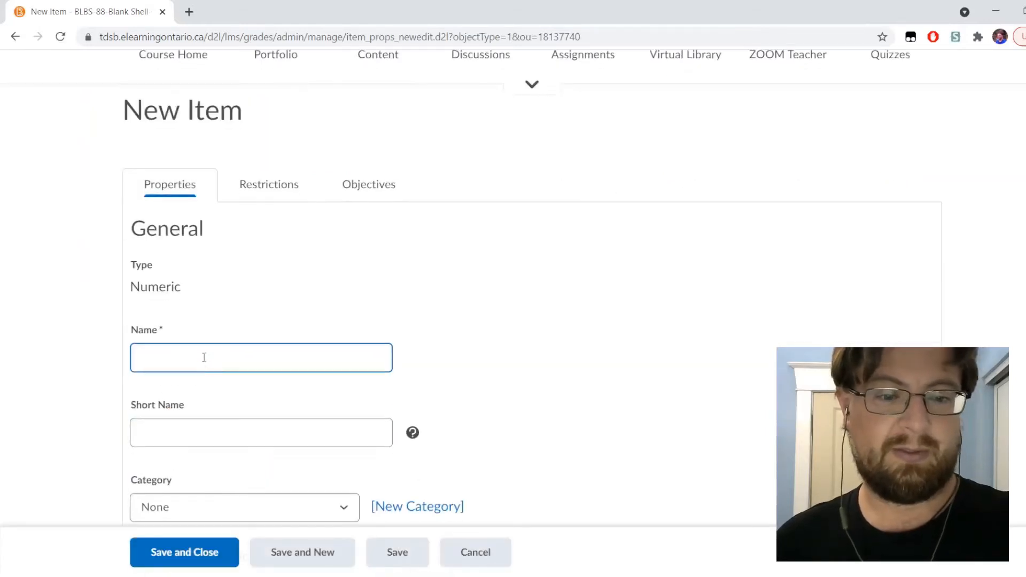
text(1.1 - Introduction [K])
double_click(242, 357)
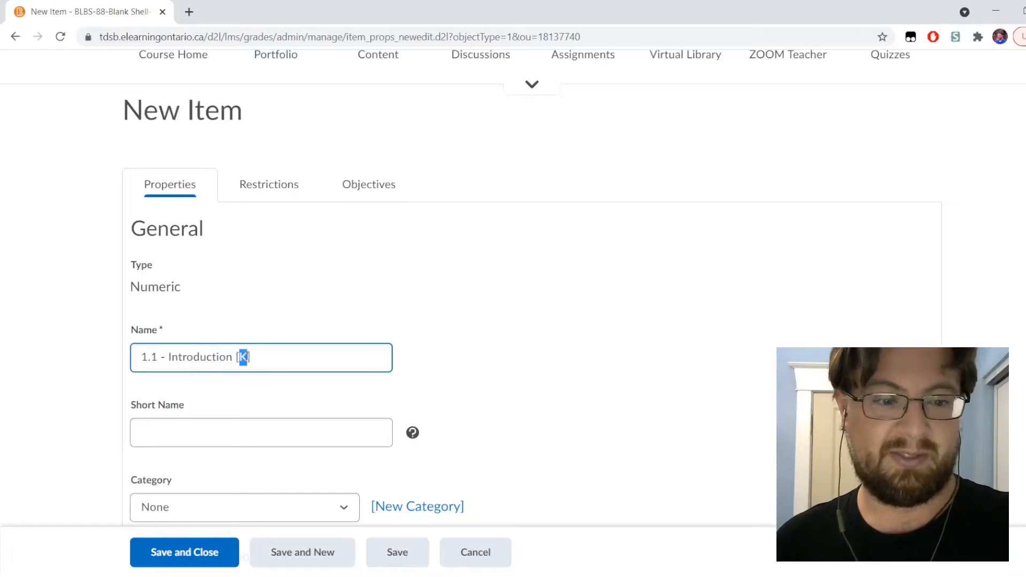
text(I)
click(224, 421)
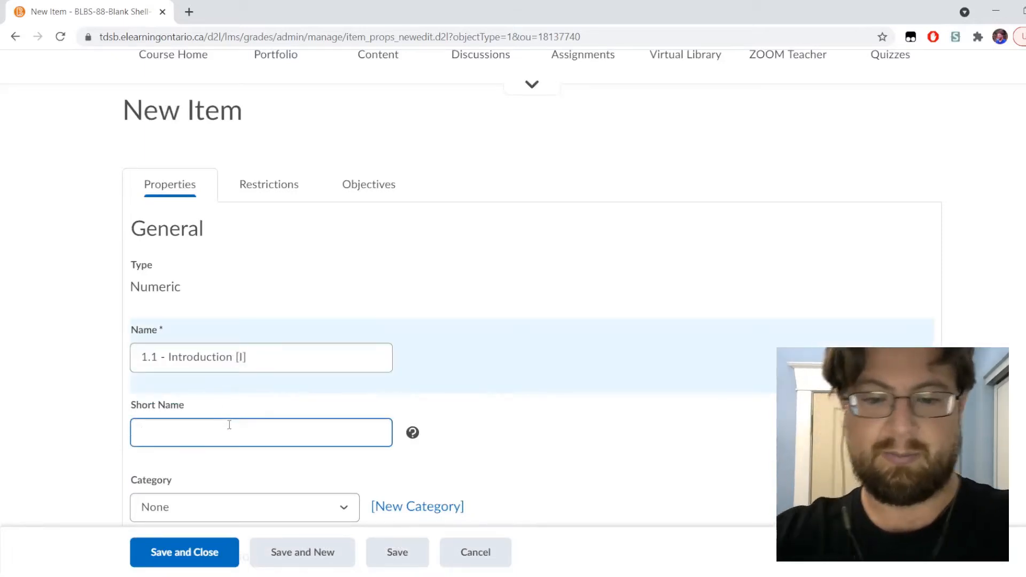
text(1.1 [I)
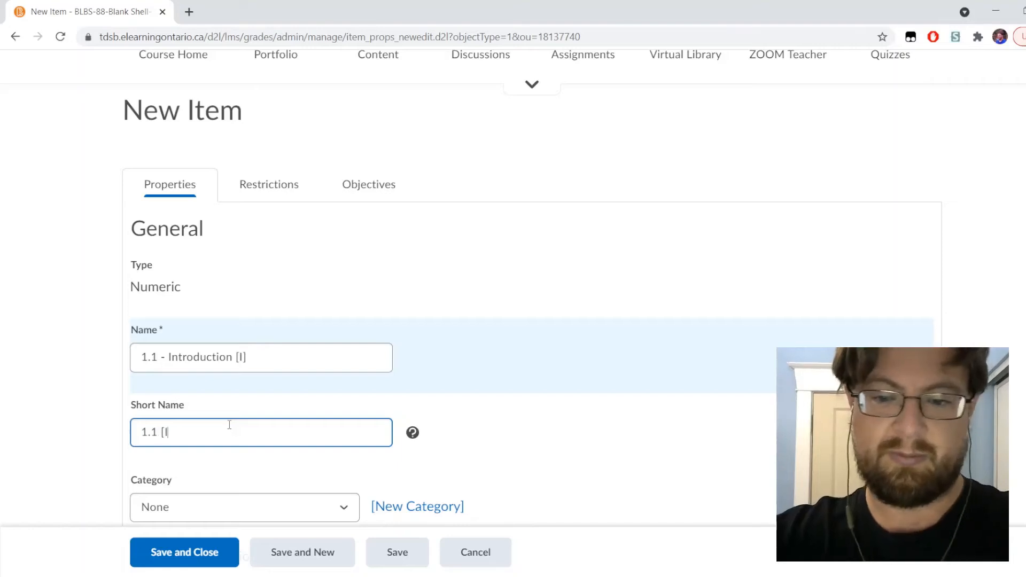
text(])
Step: Put the [I] item in the Inquiry category, scored out of 10 points, and save it to continue with another new item
scroll(229, 424, down, 3)
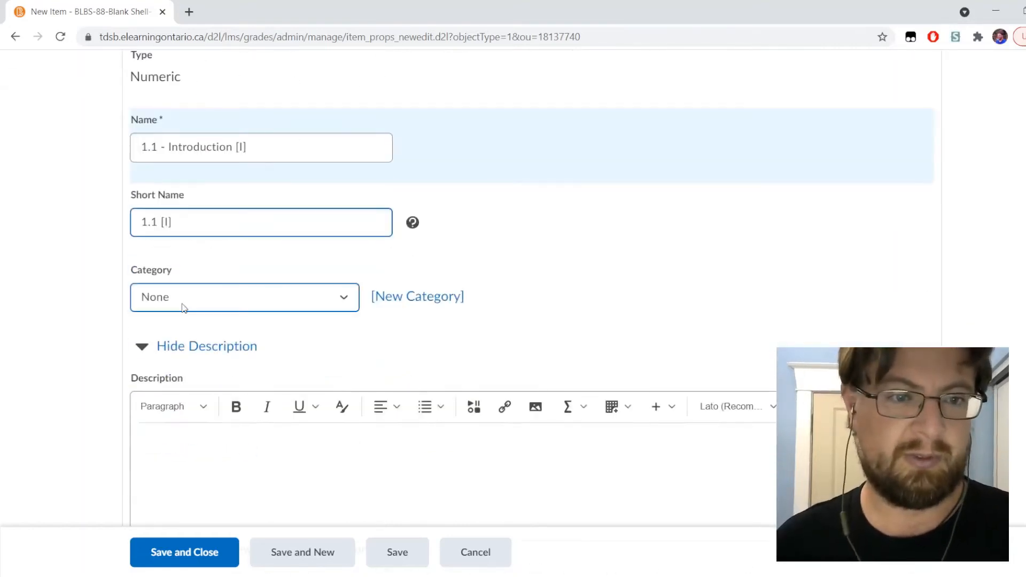
key(Down)
scroll(87, 362, down, 3)
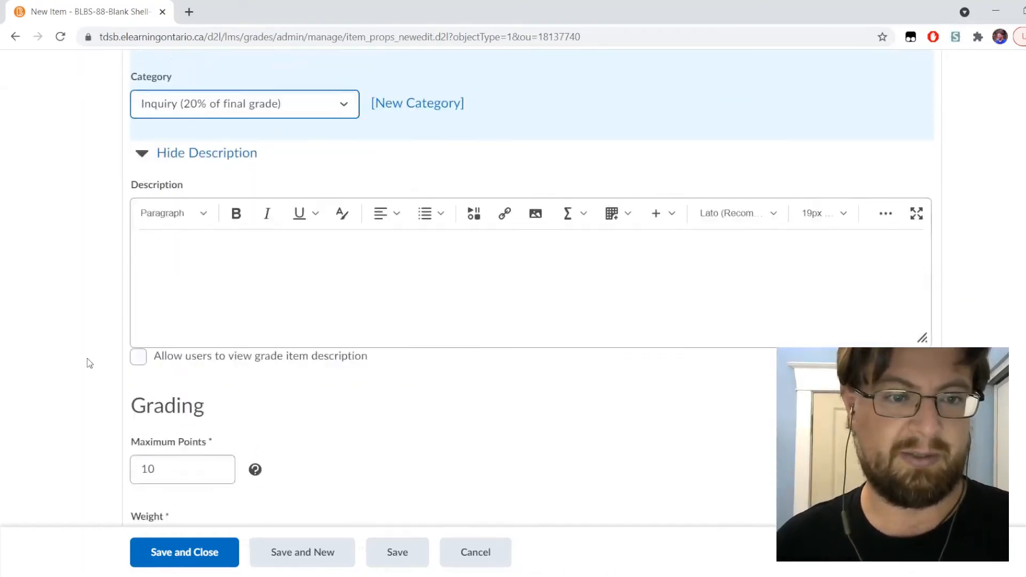
click(184, 451)
scroll(181, 454, down, 2)
scroll(182, 454, down, 2)
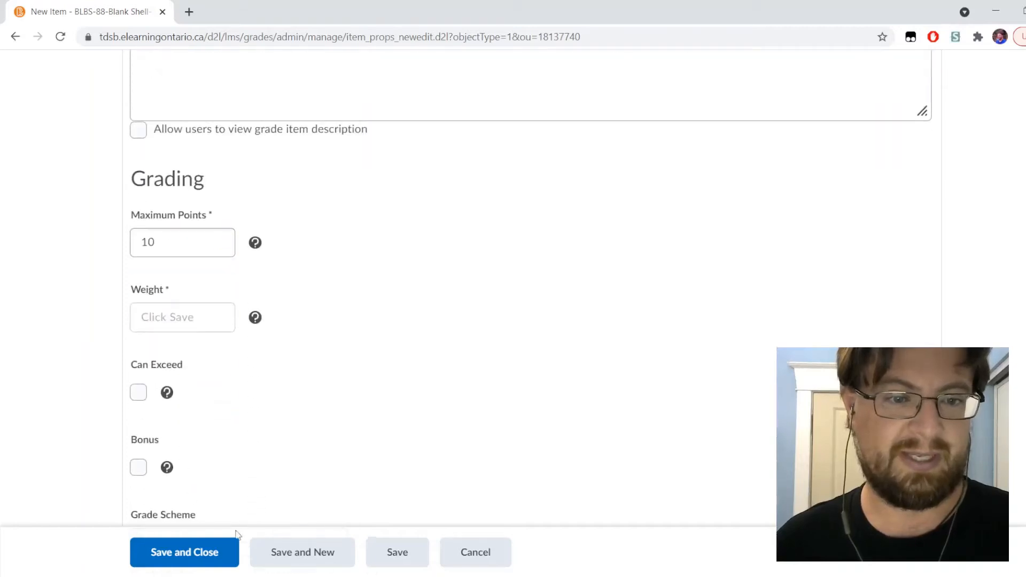
click(294, 552)
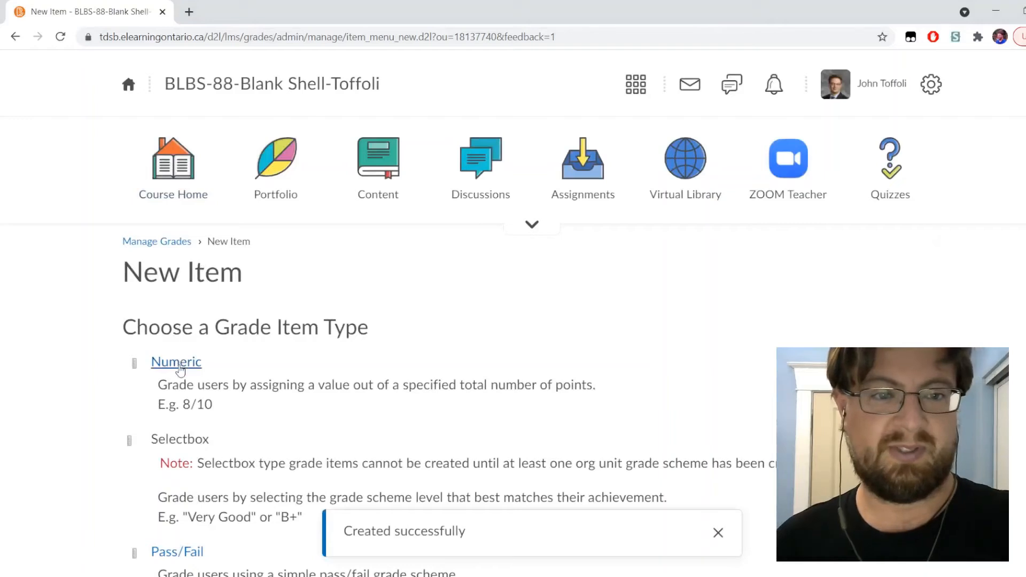
Step: Start a numeric grade item named "1.1 - Introduction [C]" with the short name "1.1 [C]"
click(177, 363)
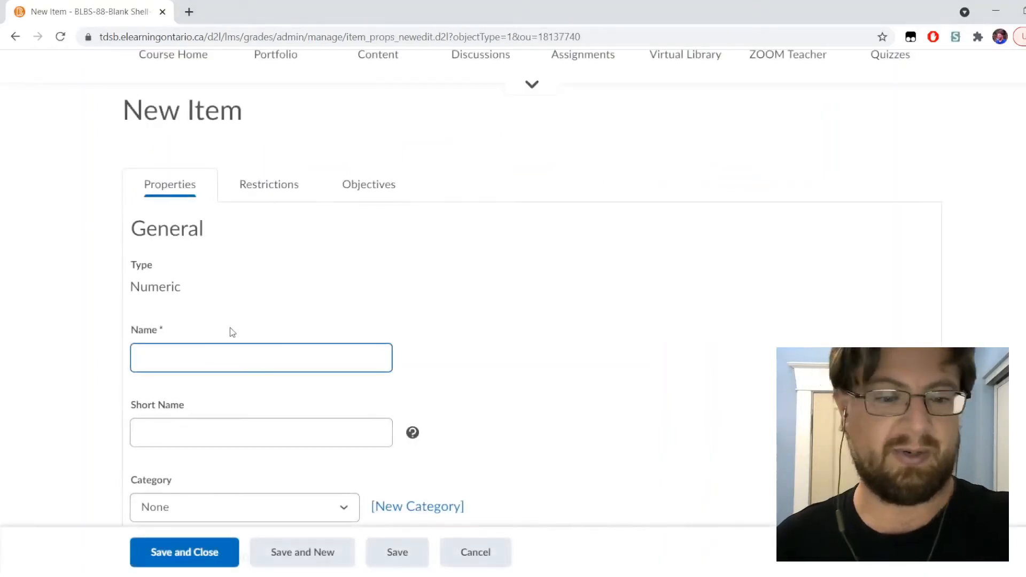
text(1.1 - Introduction [K])
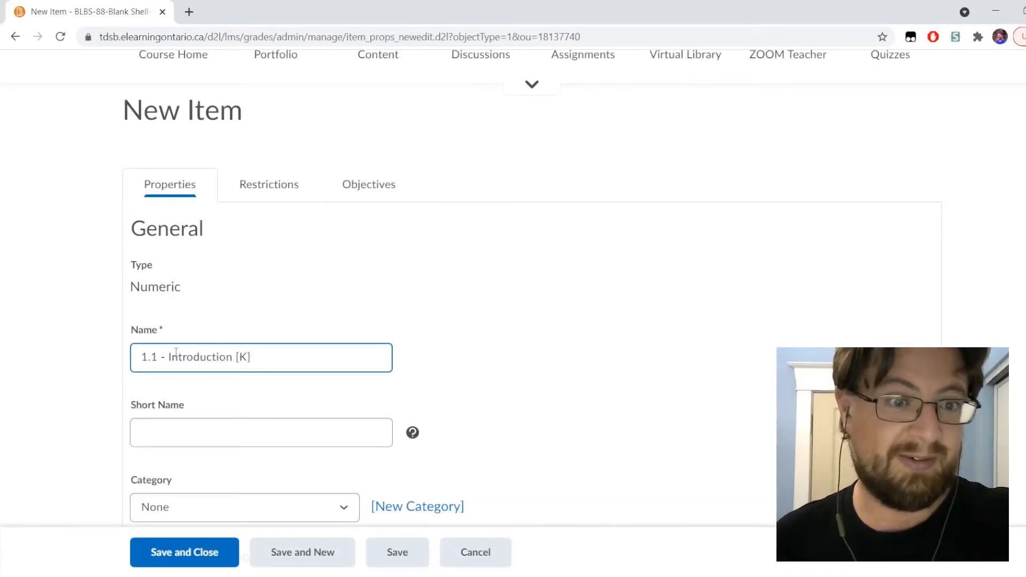
double_click(242, 356)
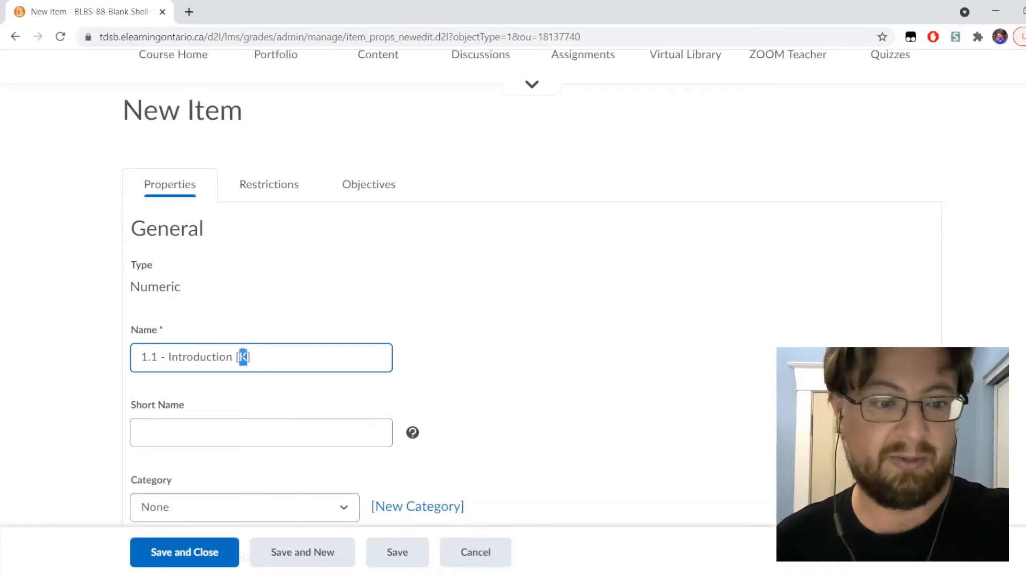
text(C)
click(201, 443)
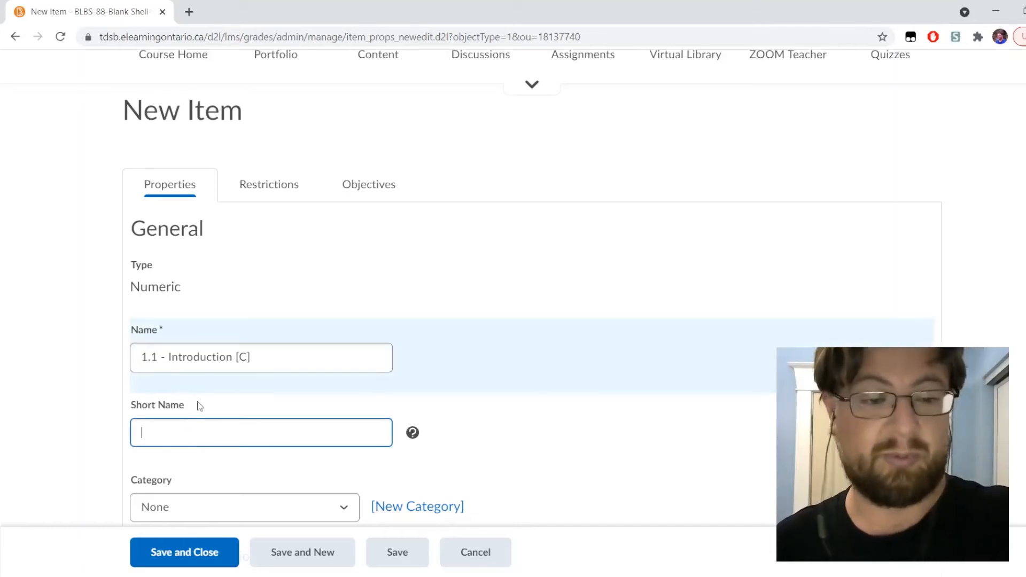
text(1.1 [)
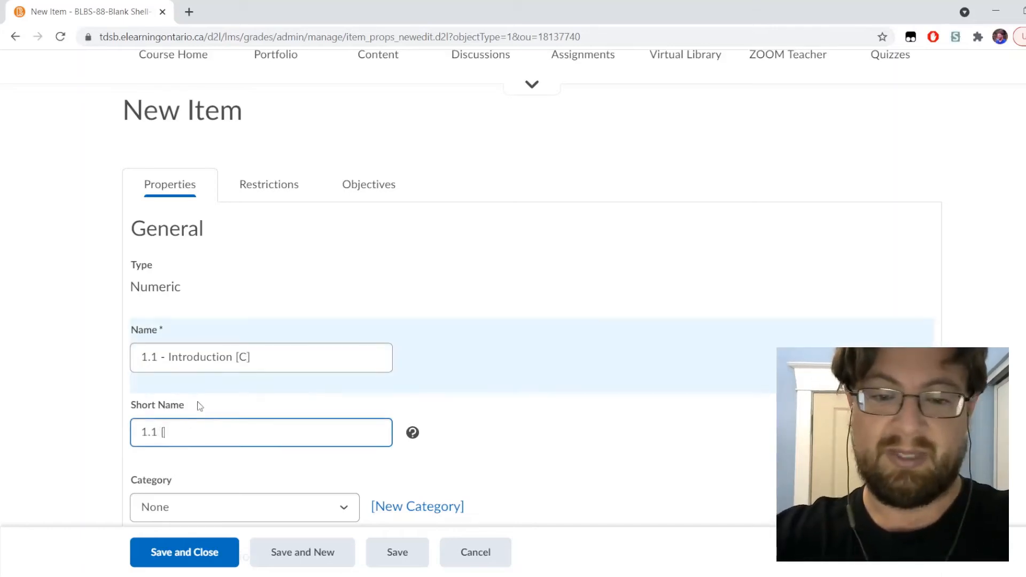
text(C)
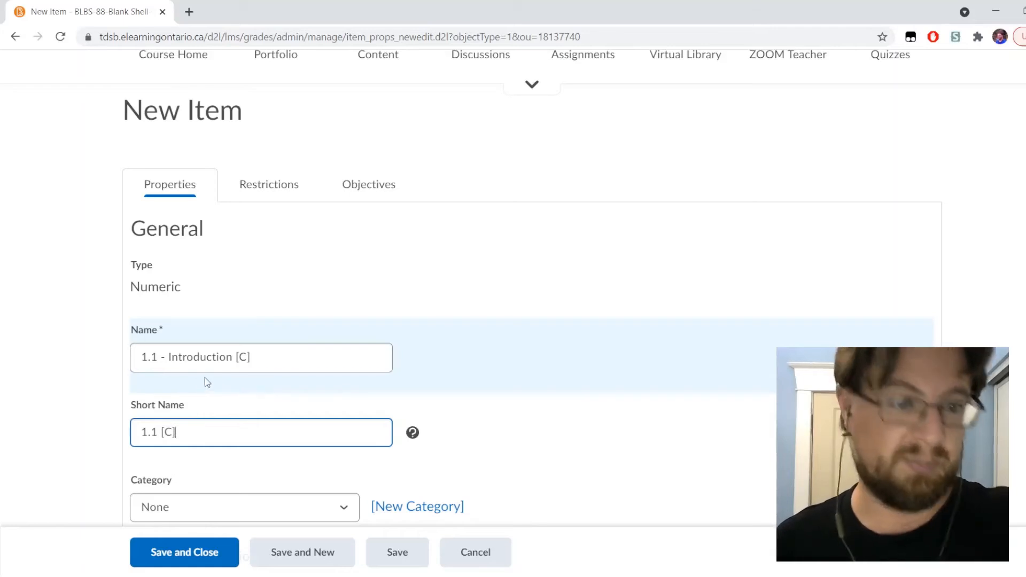
Step: Put the [C] item in the Communication category, scored out of 10 points, and save it to continue with another new item
scroll(204, 378, down, 3)
click(203, 304)
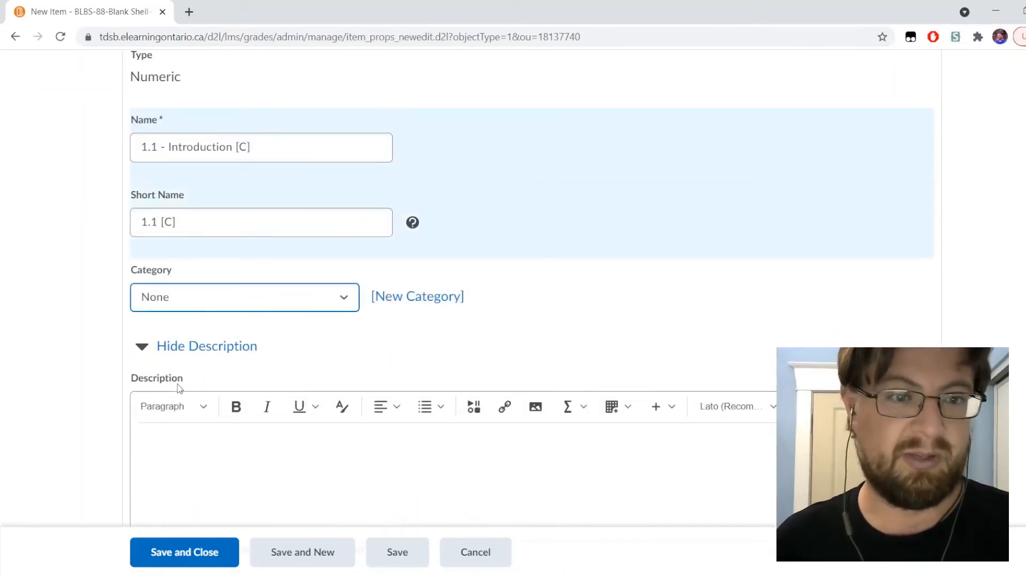
click(186, 366)
scroll(176, 430, down, 4)
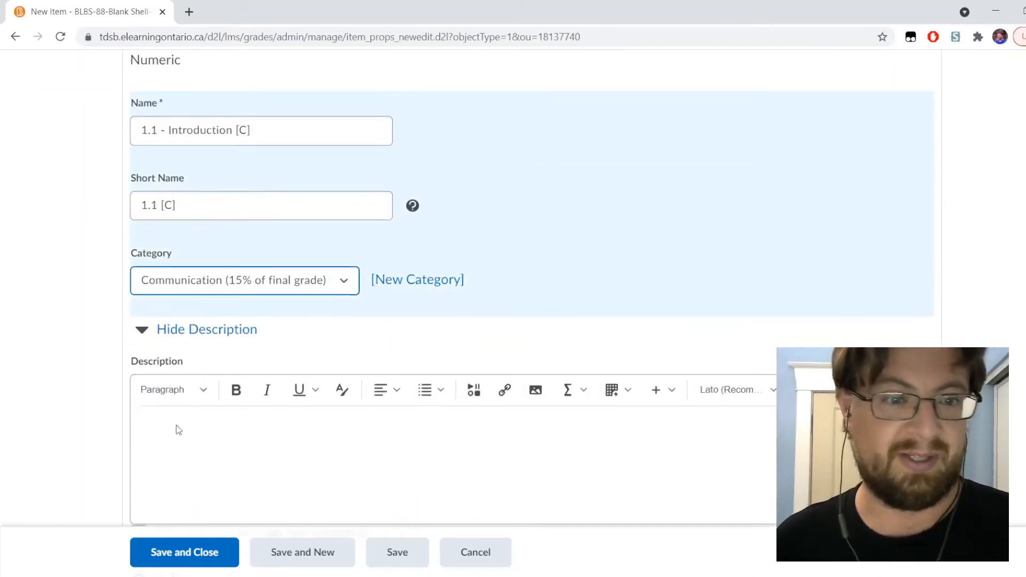
click(154, 387)
text(10)
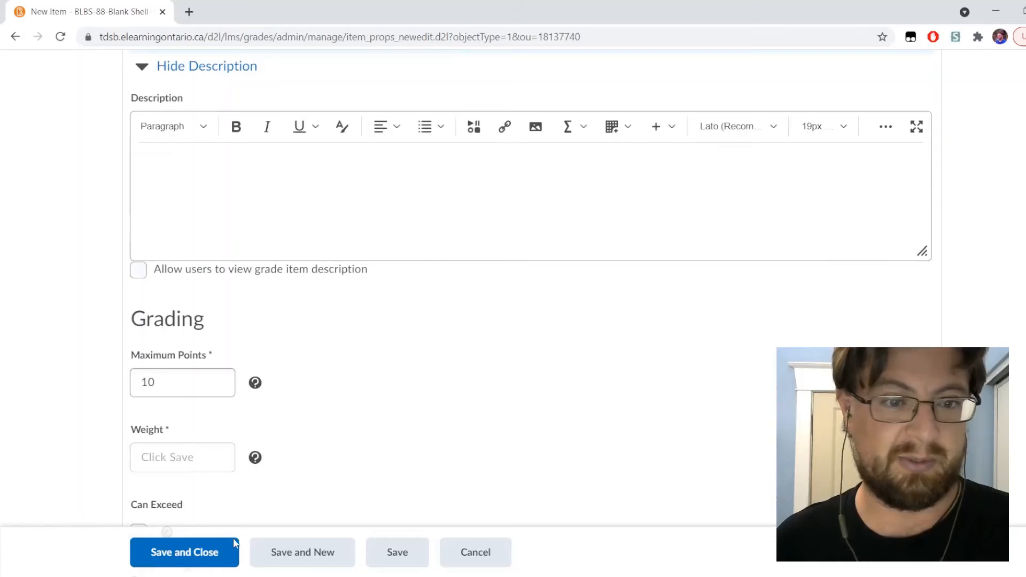
click(300, 552)
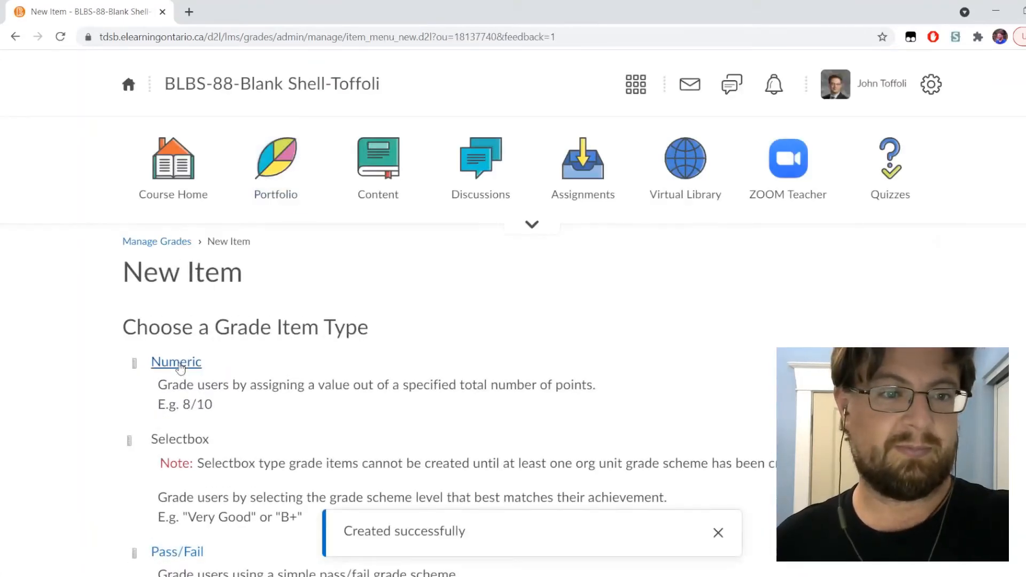
Step: Start a numeric grade item named "1.1 - Introduction [A]" with the short name "1.1 [A]"
click(176, 364)
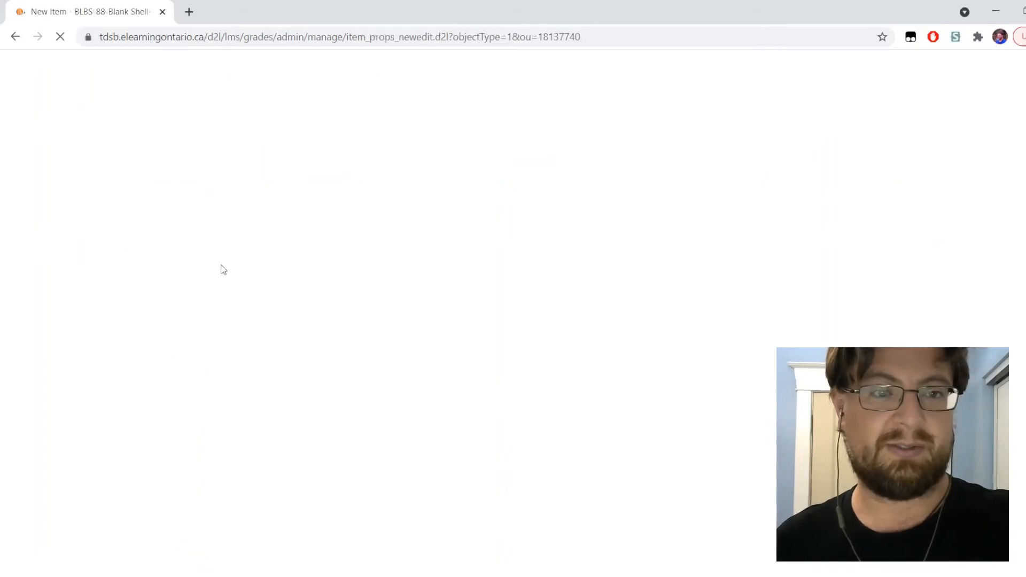
scroll(188, 363, down, 3)
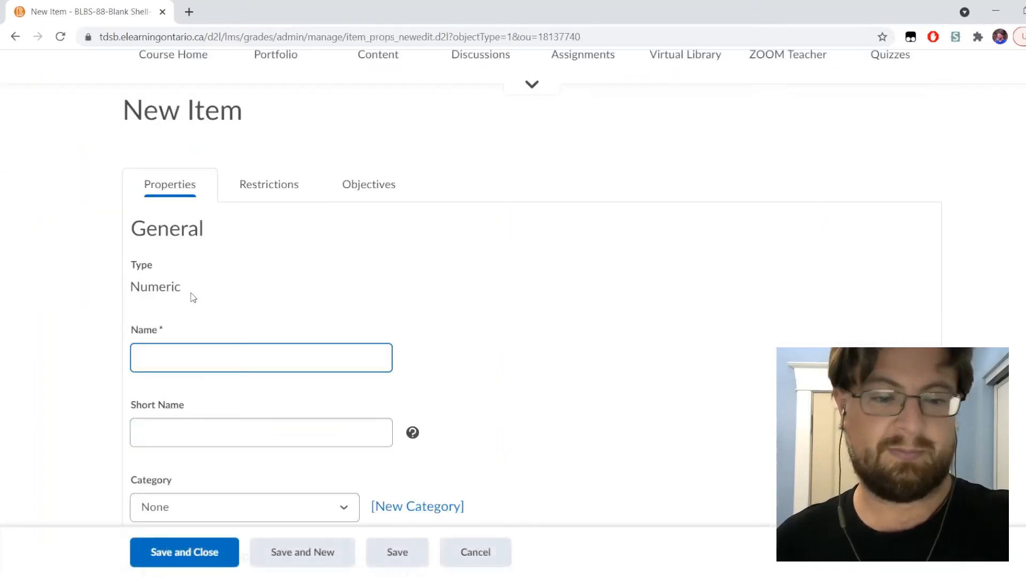
text(v)
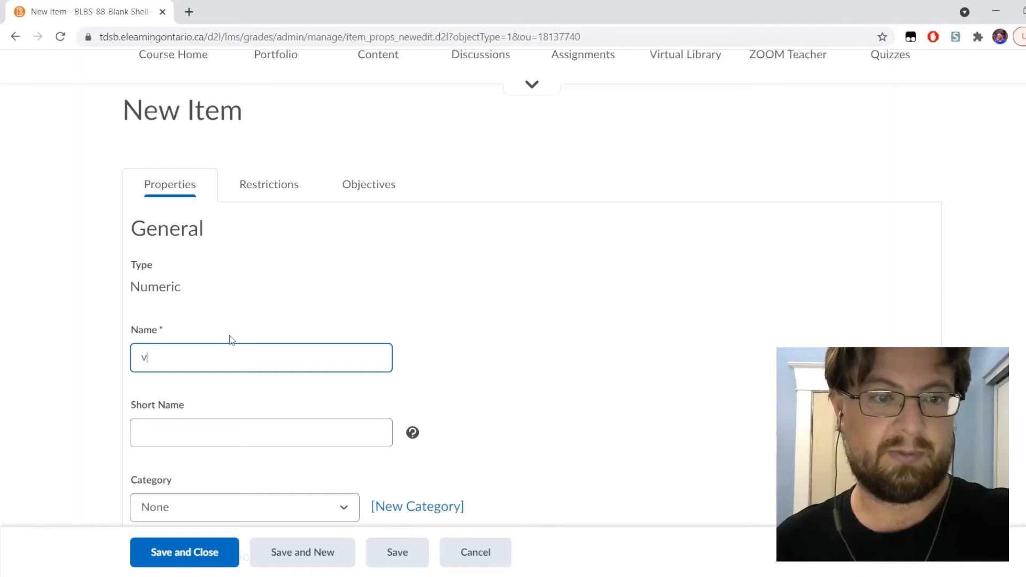
text(1.1 - Introduction [K])
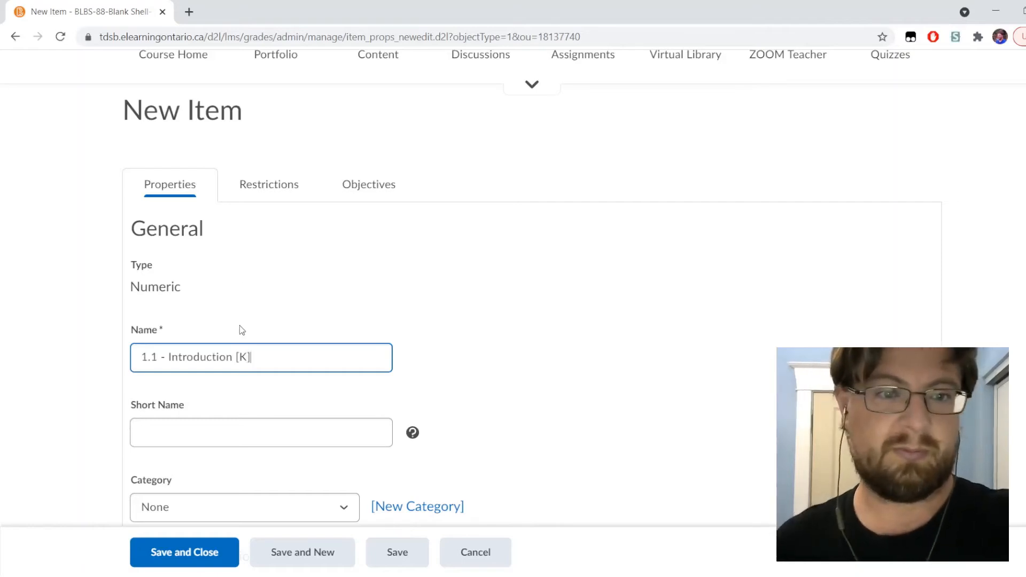
double_click(244, 356)
text(A)
scroll(229, 336, down, 4)
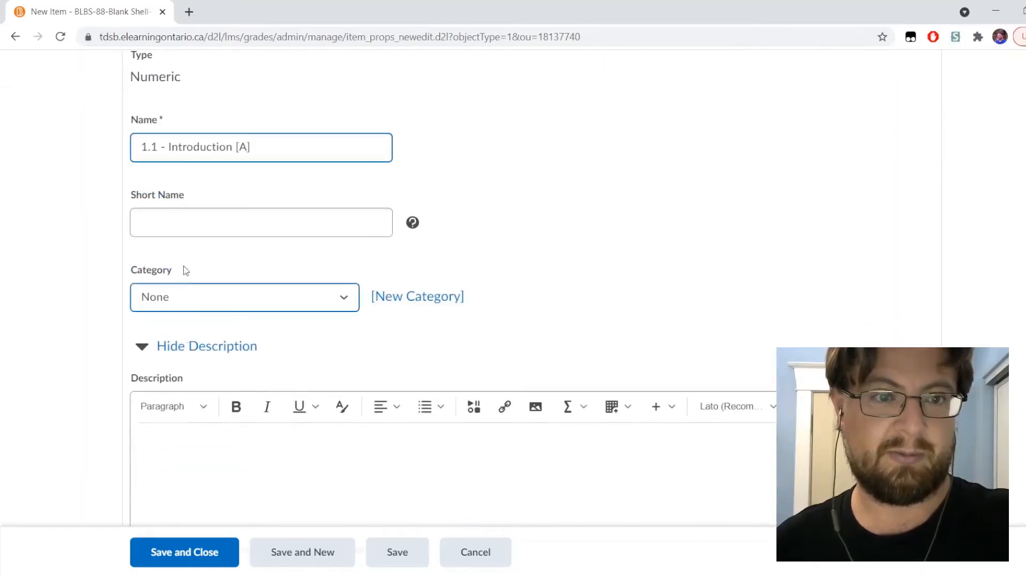
click(179, 224)
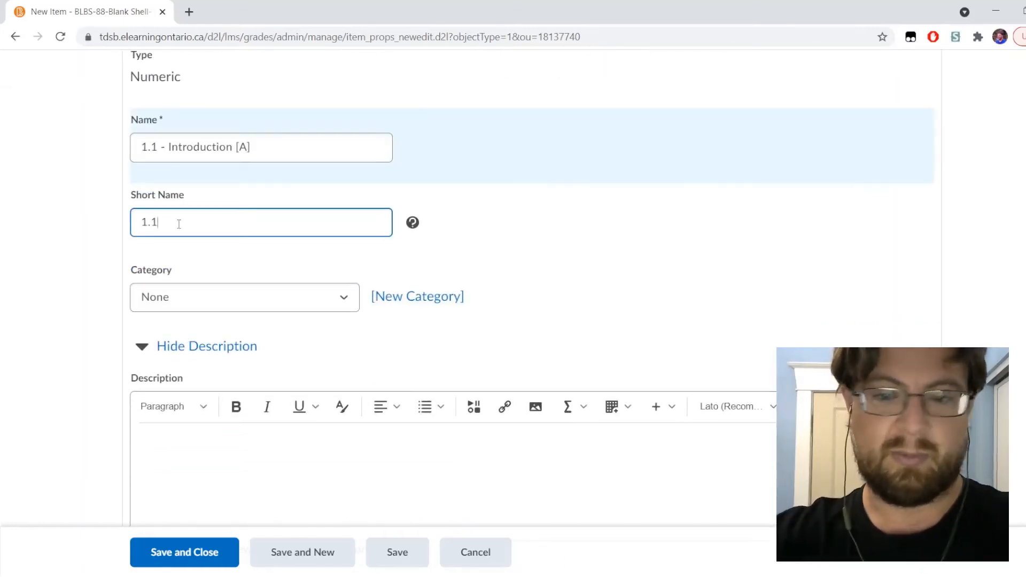
text(1.1 [A)
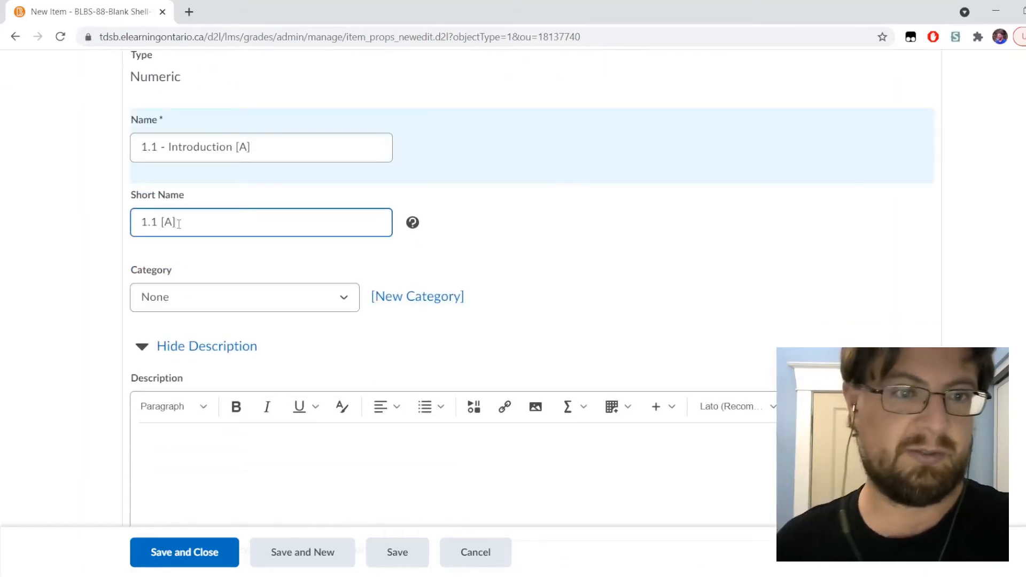
Step: Put the [A] item in the Application category, scored out of 10 points, and save it to return to the grades list
click(159, 294)
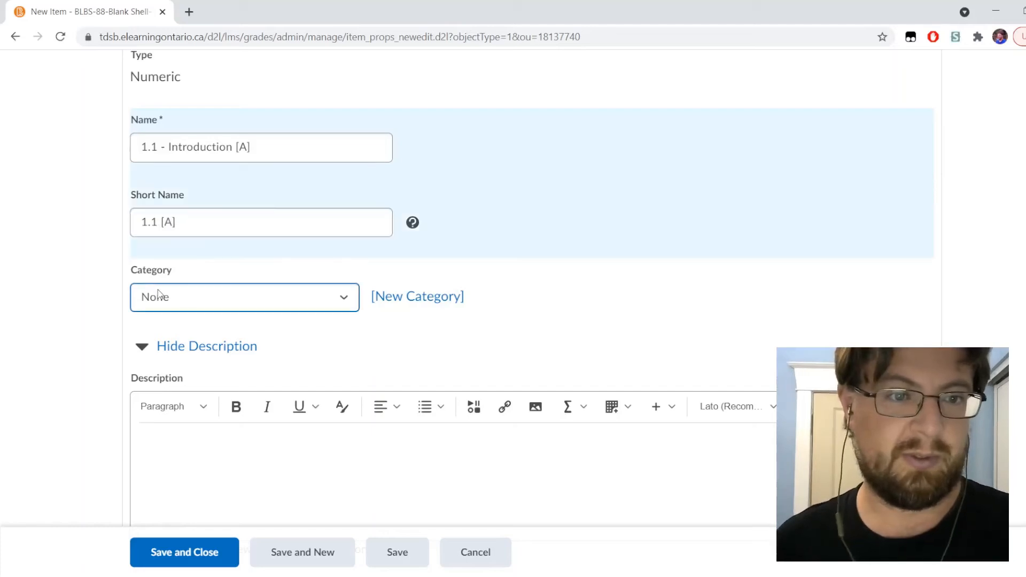
click(169, 383)
scroll(76, 355, down, 5)
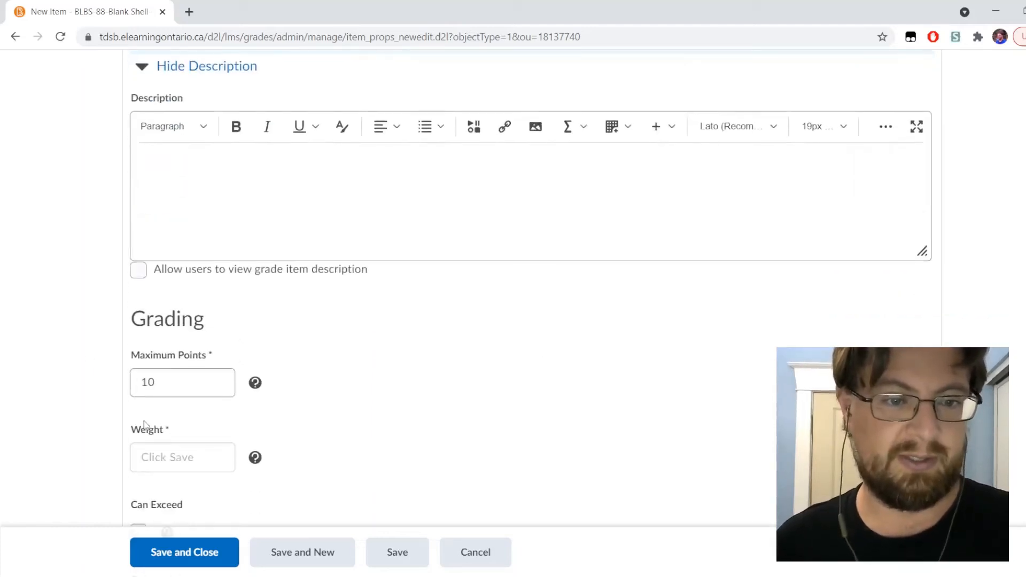
click(238, 564)
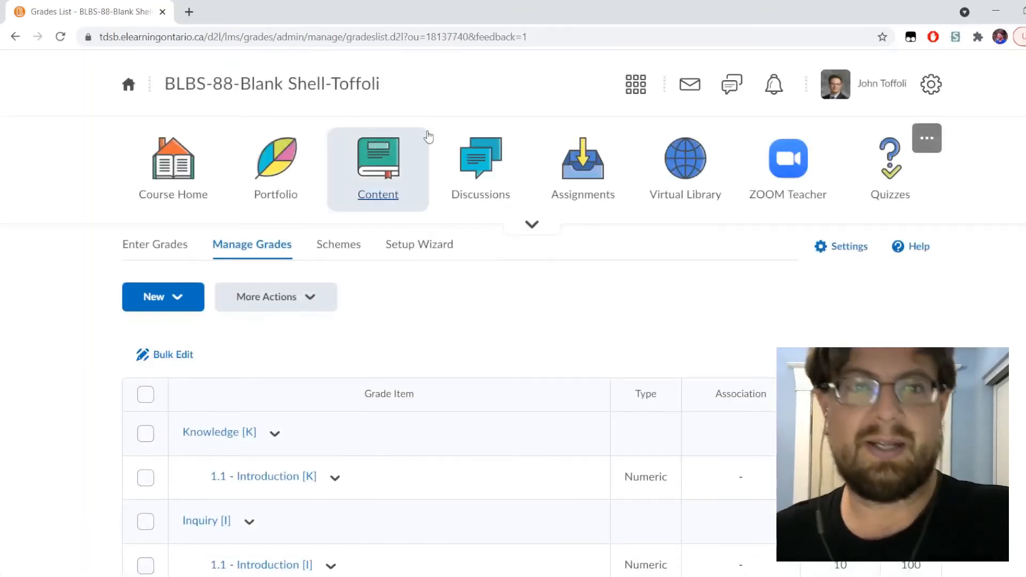
Step: Review the grade items under each category, comparing the Knowledge item's weight with its category's weight and checking the OutOf item
scroll(447, 151, down, 5)
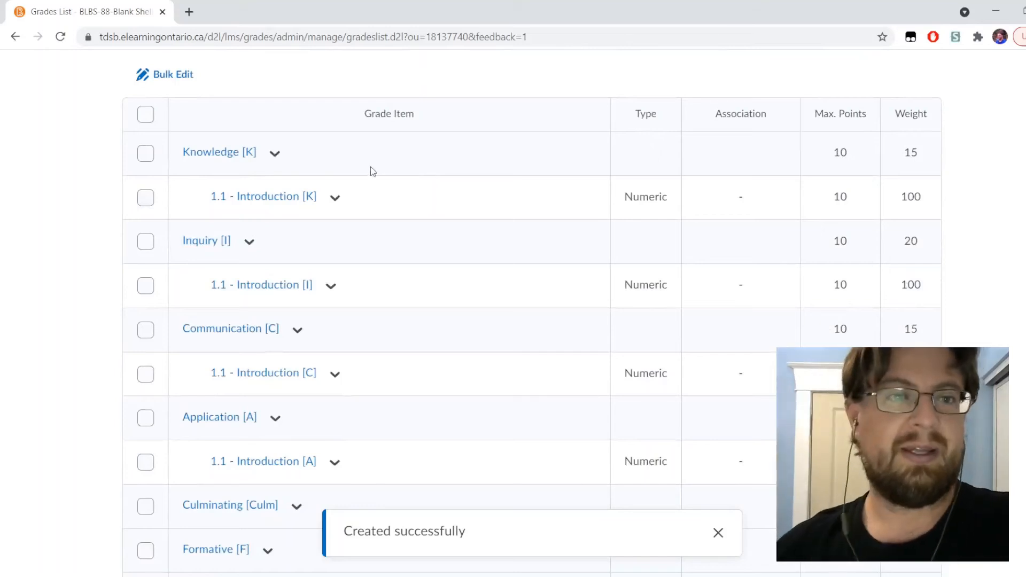
scroll(311, 138, down, 1)
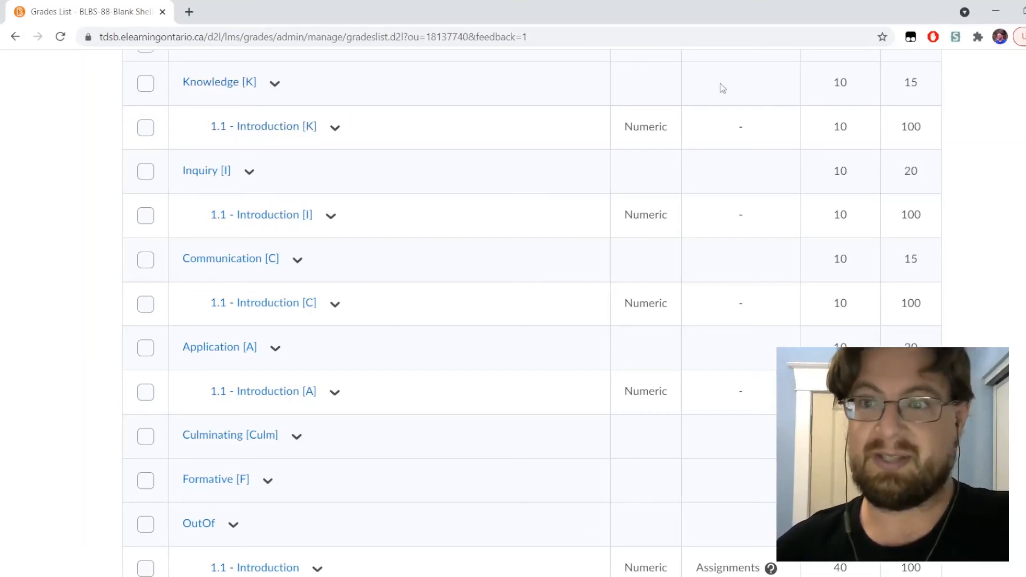
double_click(910, 128)
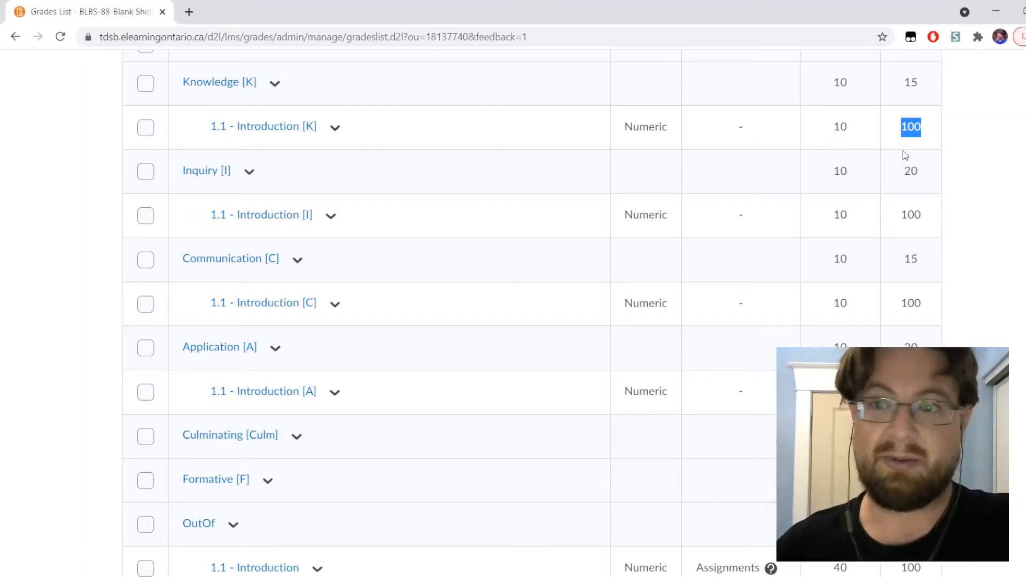
double_click(912, 82)
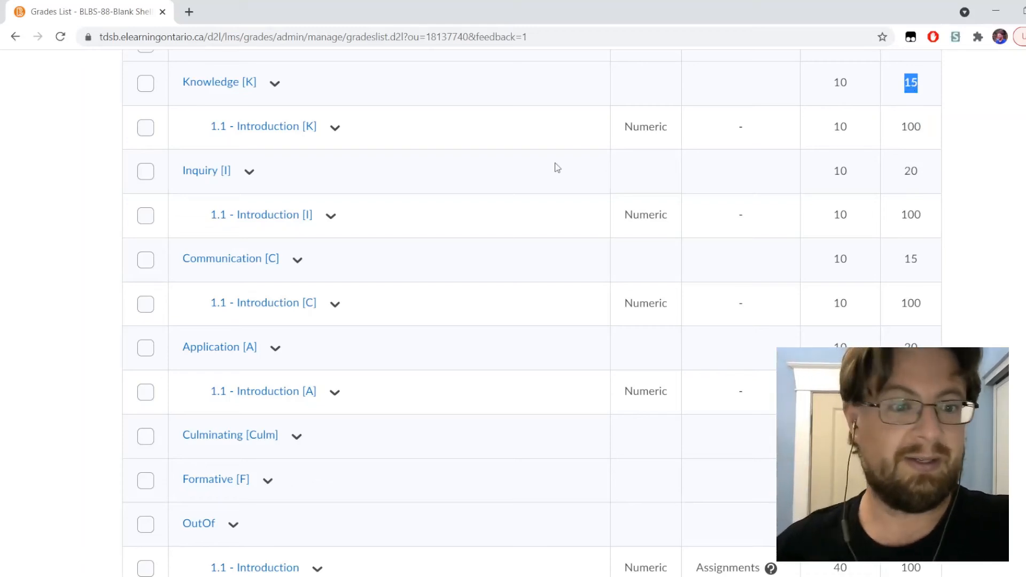
scroll(412, 275, down, 2)
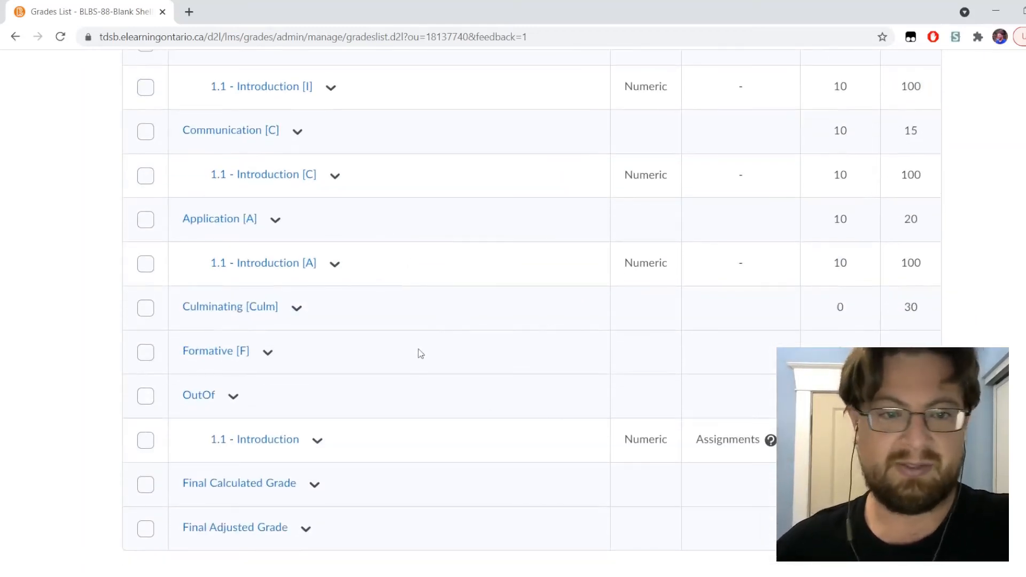
scroll(377, 365, up, 2)
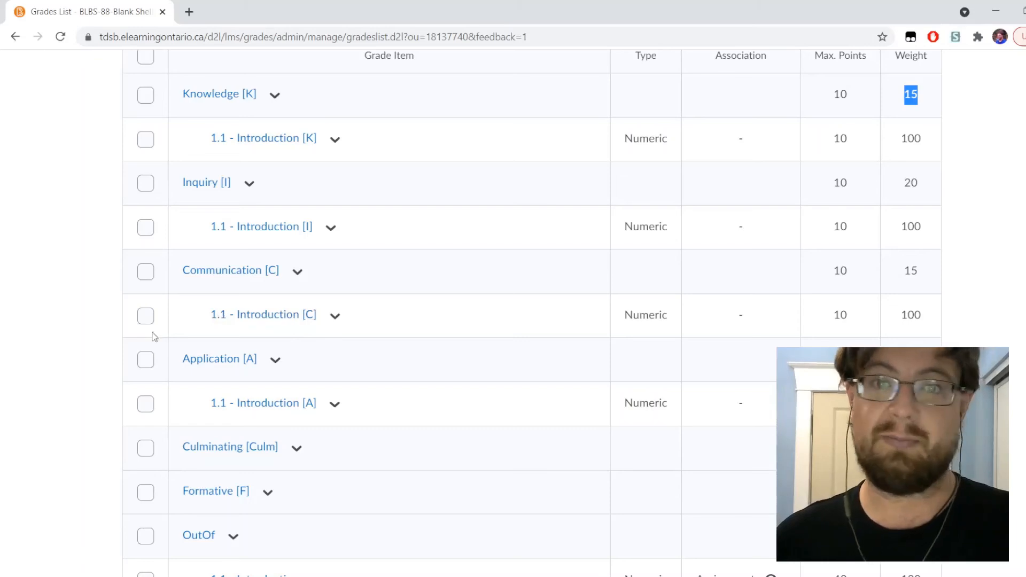
Step: Open the grade entry page for the class and change it to the spreadsheet view
scroll(63, 357, up, 4)
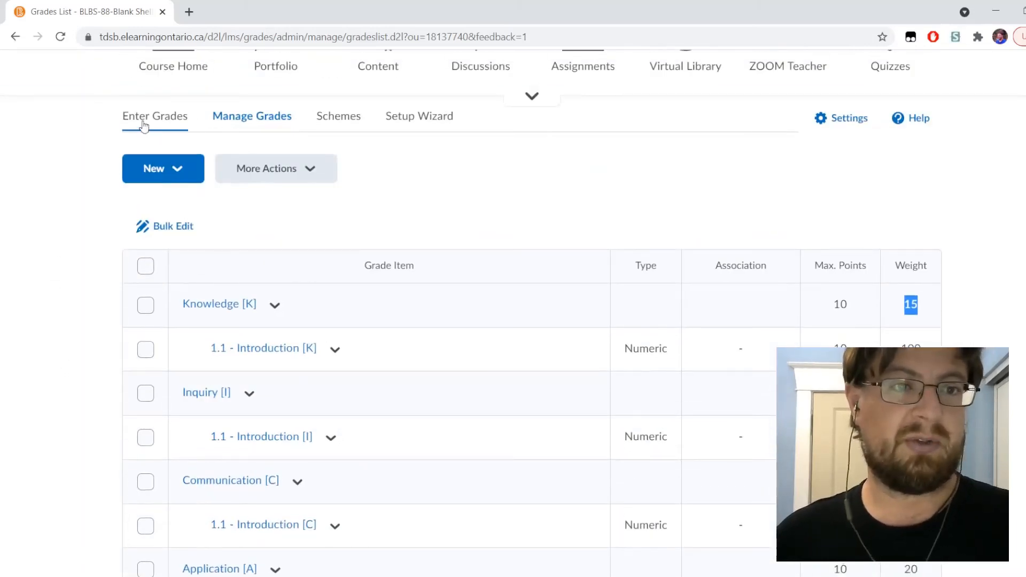
click(144, 125)
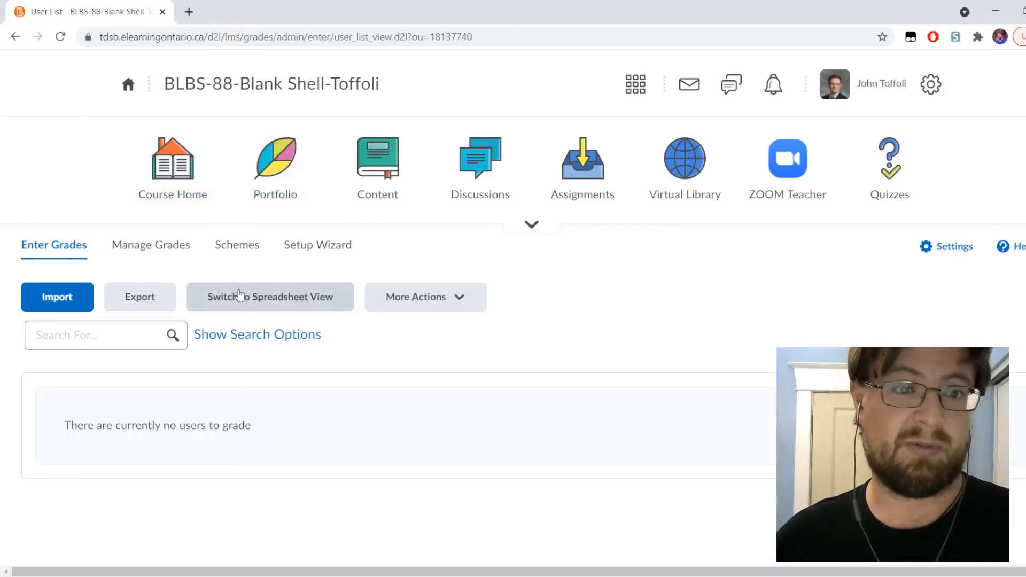
click(243, 298)
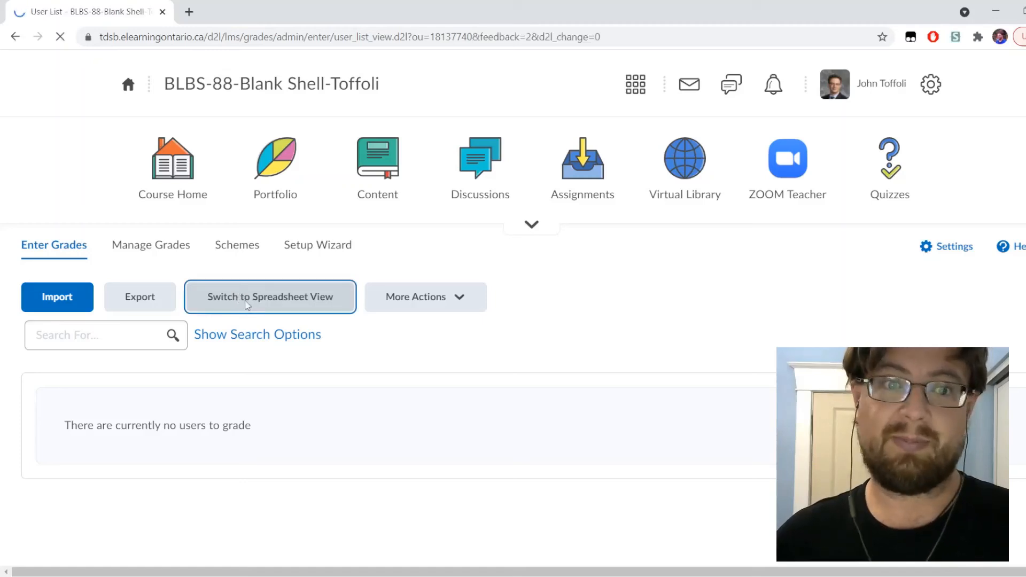